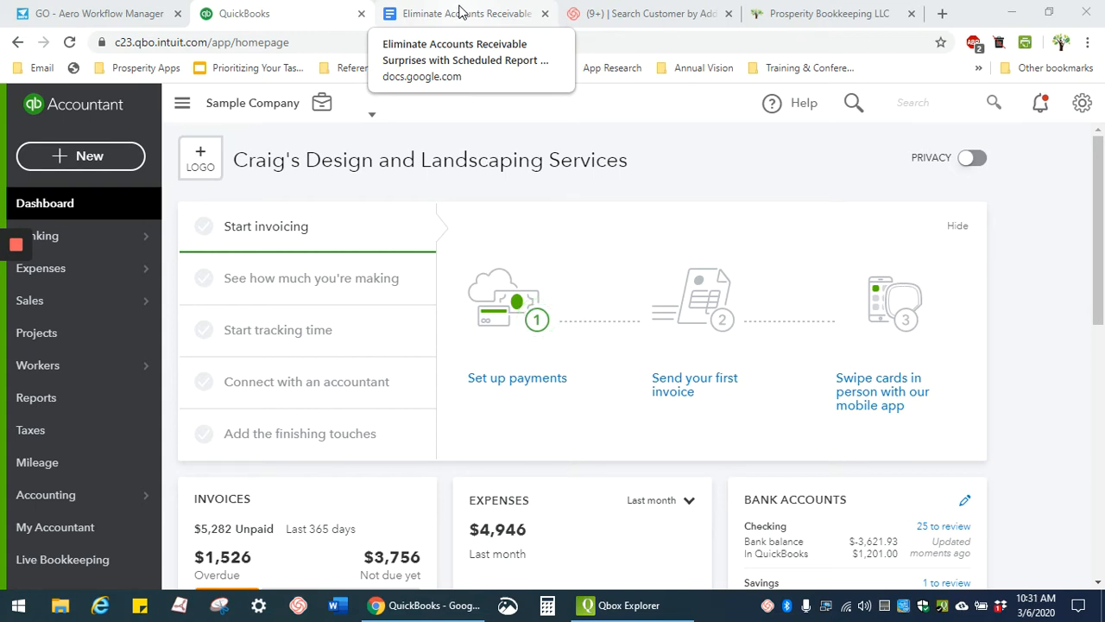
# Find the accounts receivable aging summary in the report list by searching for "accoun" and open it
pyautogui.click(39, 405)
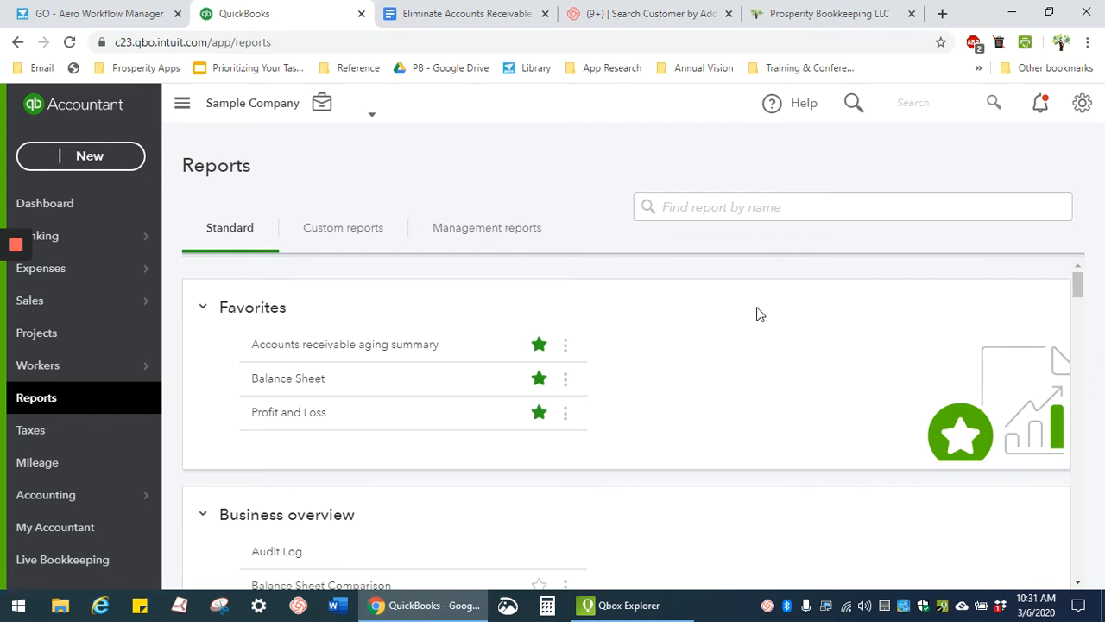
pyautogui.click(791, 207)
pyautogui.write('accoun')
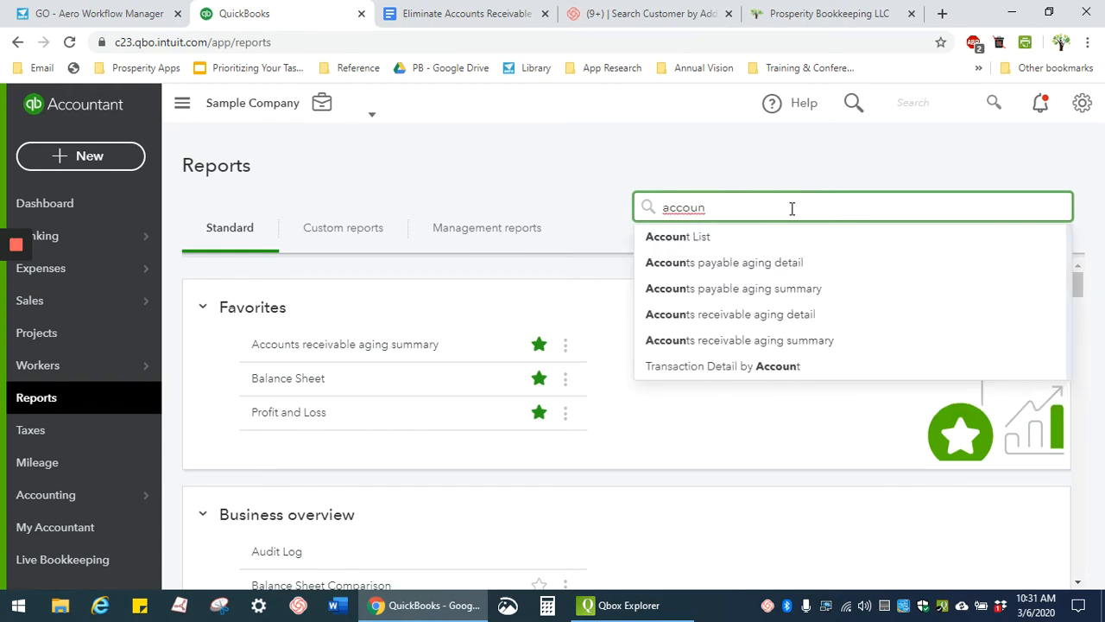
pyautogui.click(750, 341)
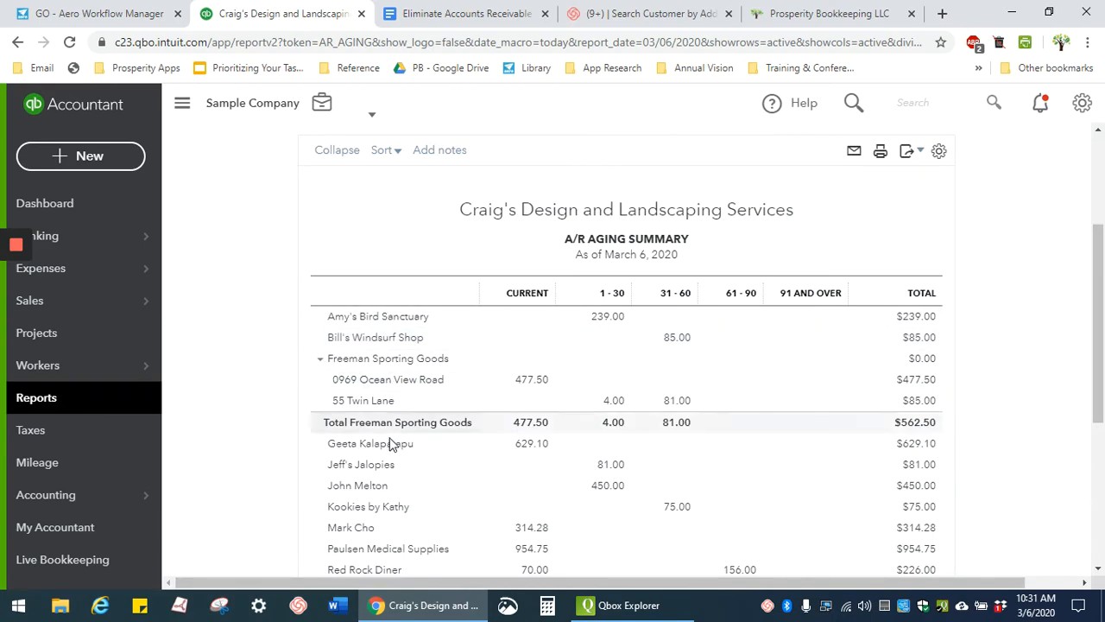
# Examine the A/R Aging Summary's customer balances in each aging period, the totals row and the report settings
pyautogui.scroll(-1, 384, 539)
pyautogui.scroll(-3, 385, 540)
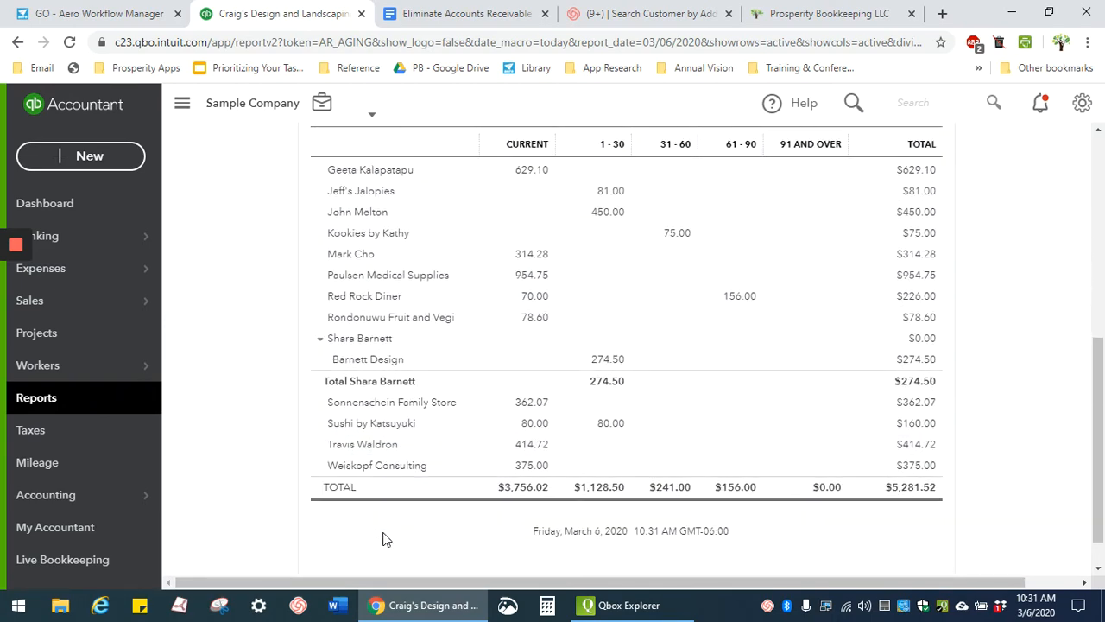
pyautogui.scroll(6, 386, 540)
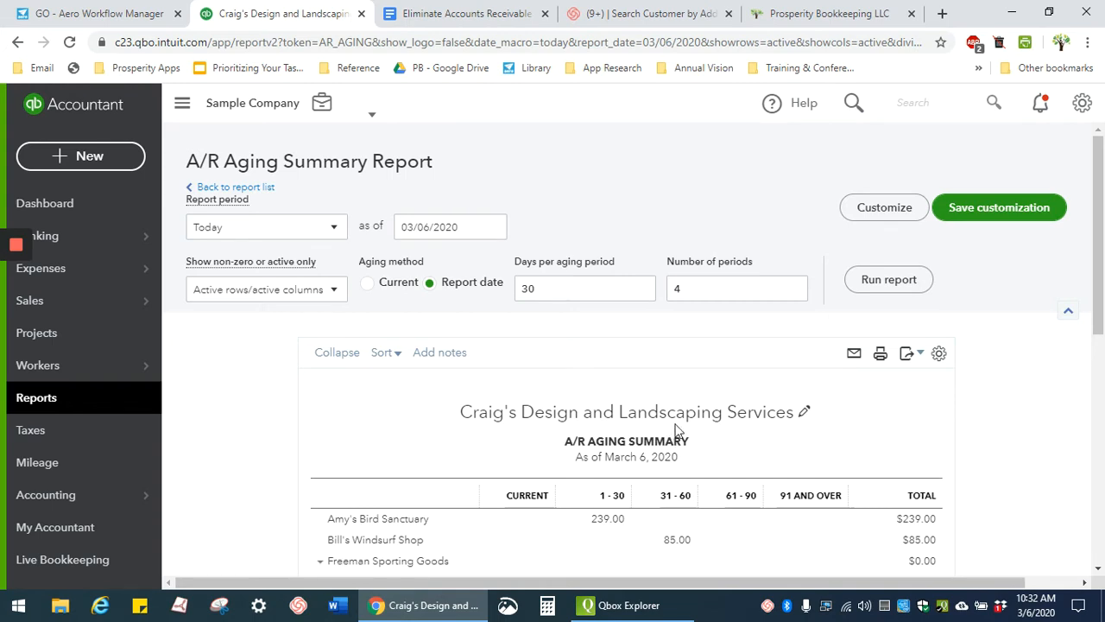
pyautogui.scroll(-1, 679, 420)
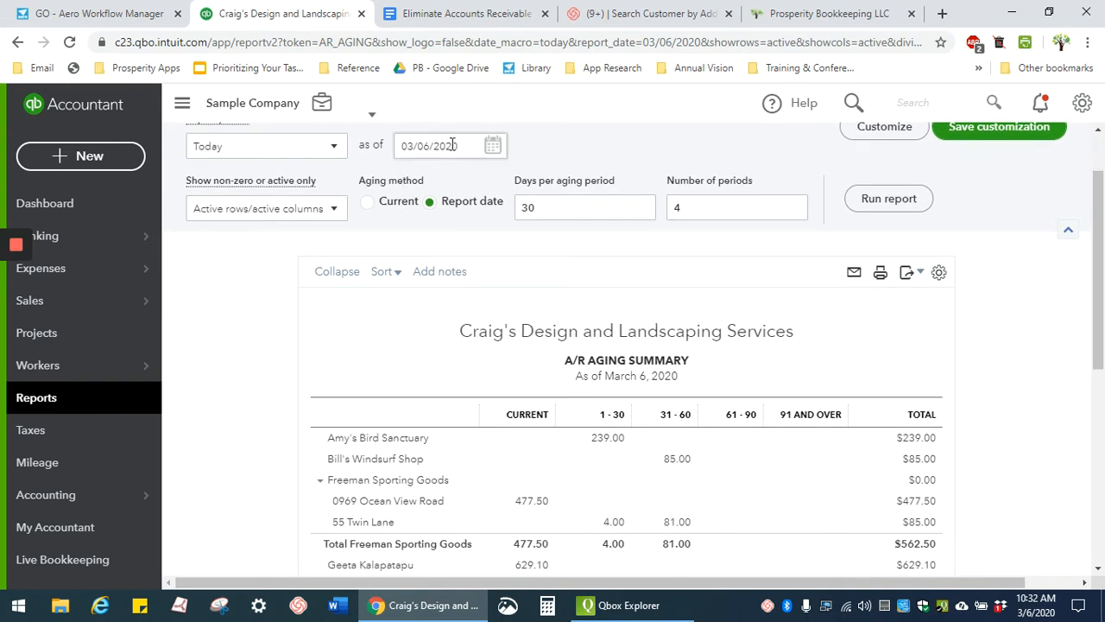
pyautogui.scroll(-2, 869, 469)
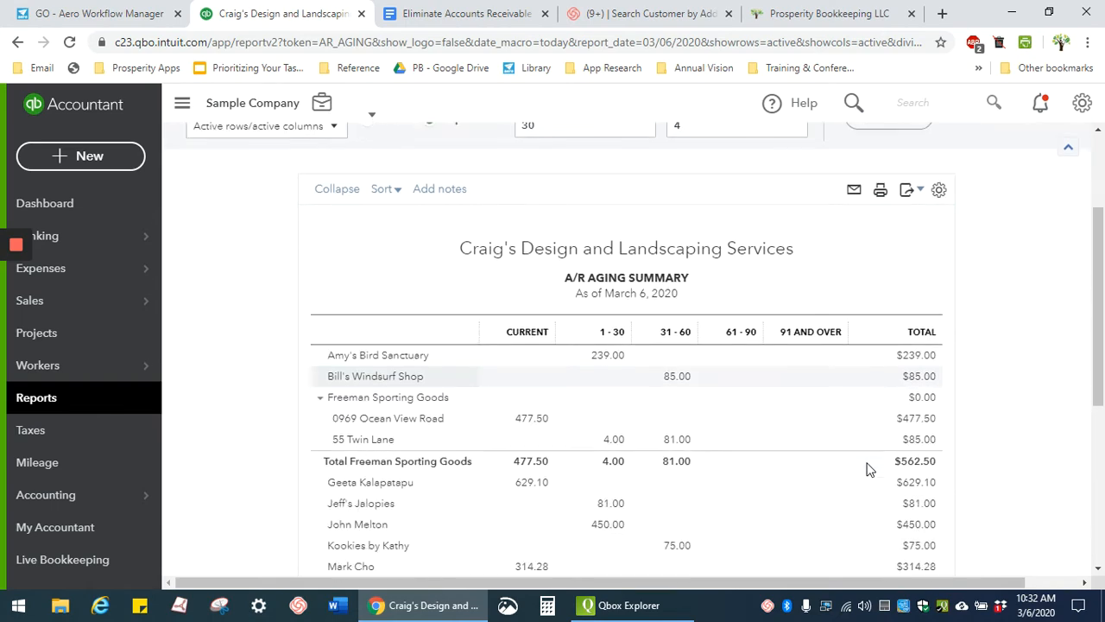
pyautogui.scroll(-1, 869, 469)
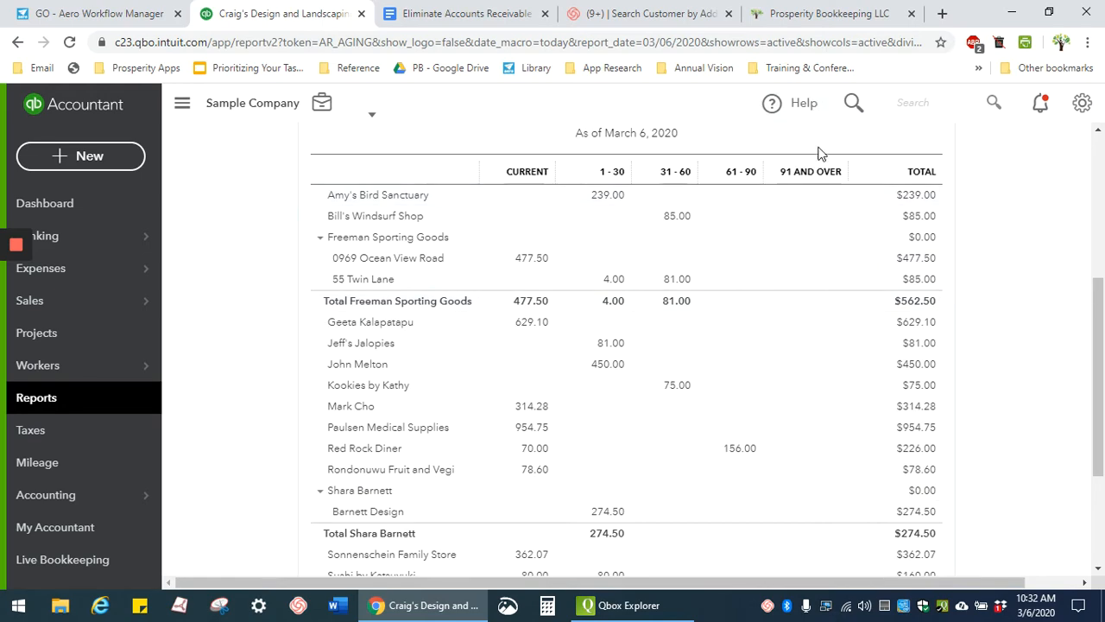
pyautogui.scroll(-3, 812, 214)
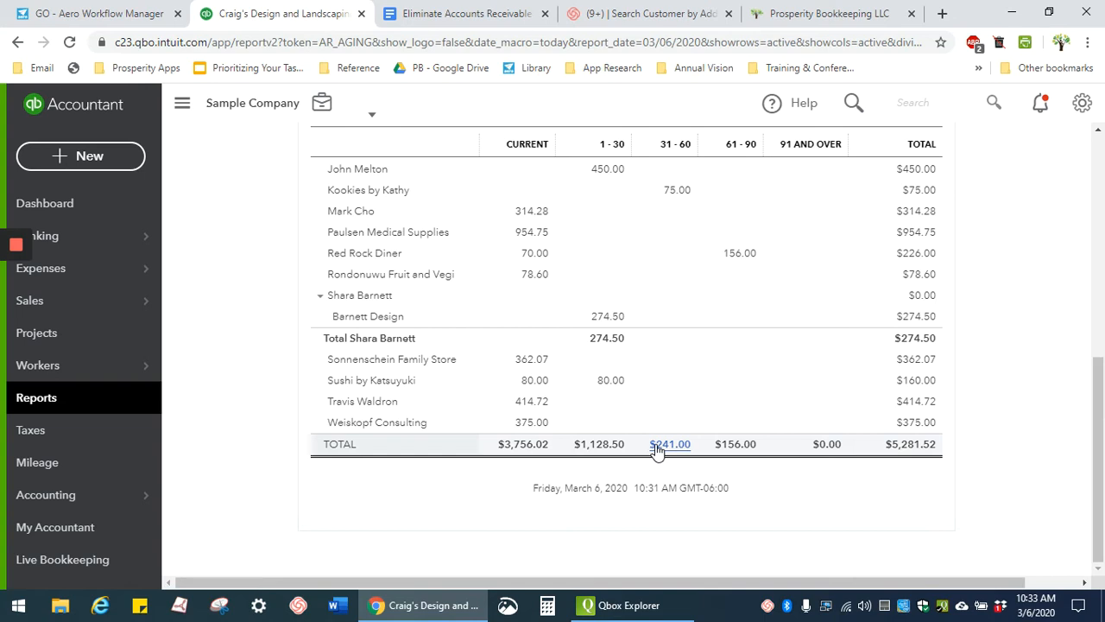
pyautogui.scroll(2, 656, 448)
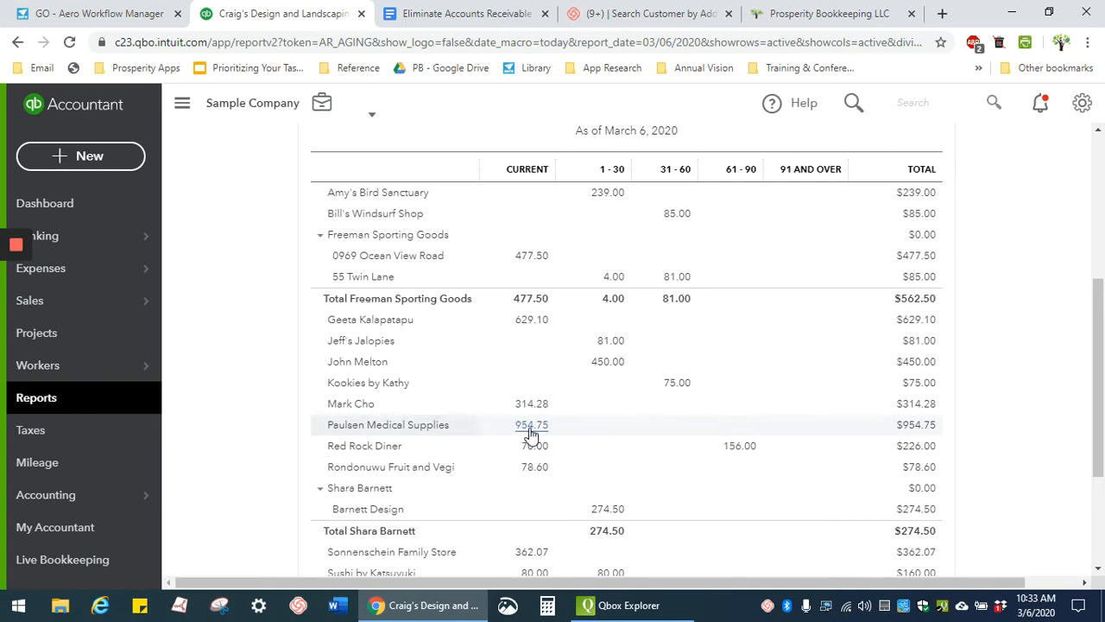
pyautogui.scroll(5, 523, 432)
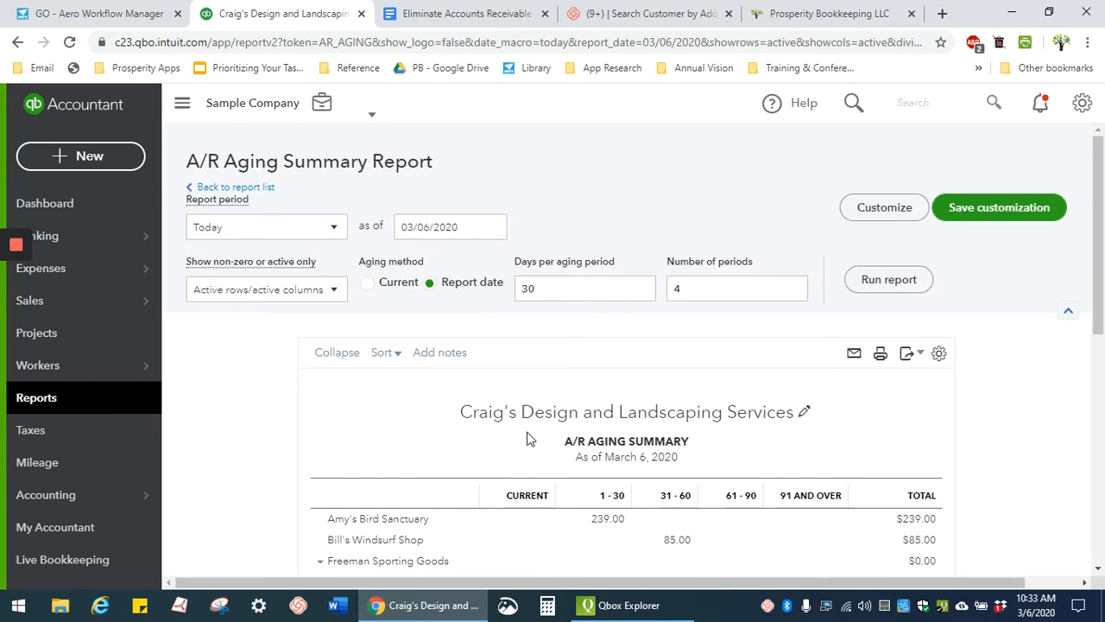
# Search the whole company file for "a/r" and open the A/R Aging Detail report
pyautogui.click(915, 104)
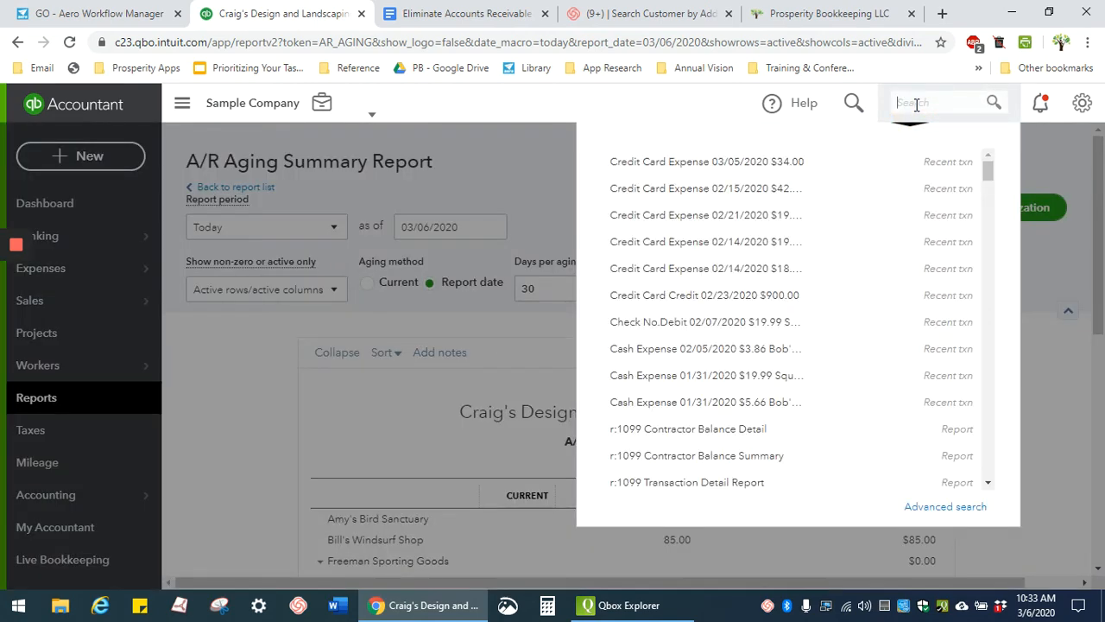
pyautogui.click(49, 399)
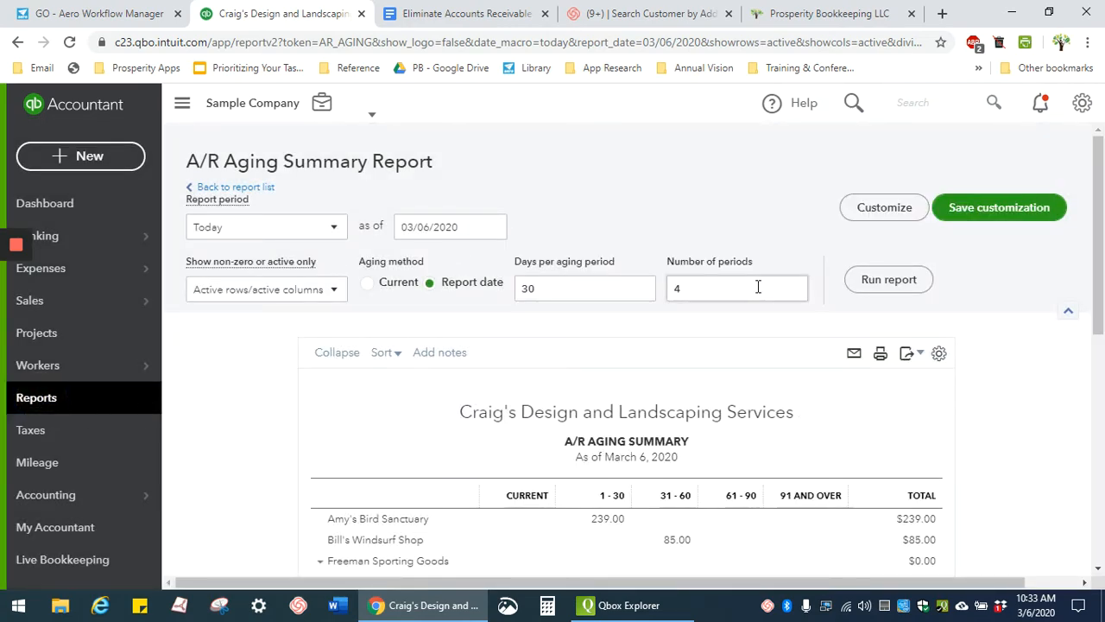
pyautogui.click(904, 102)
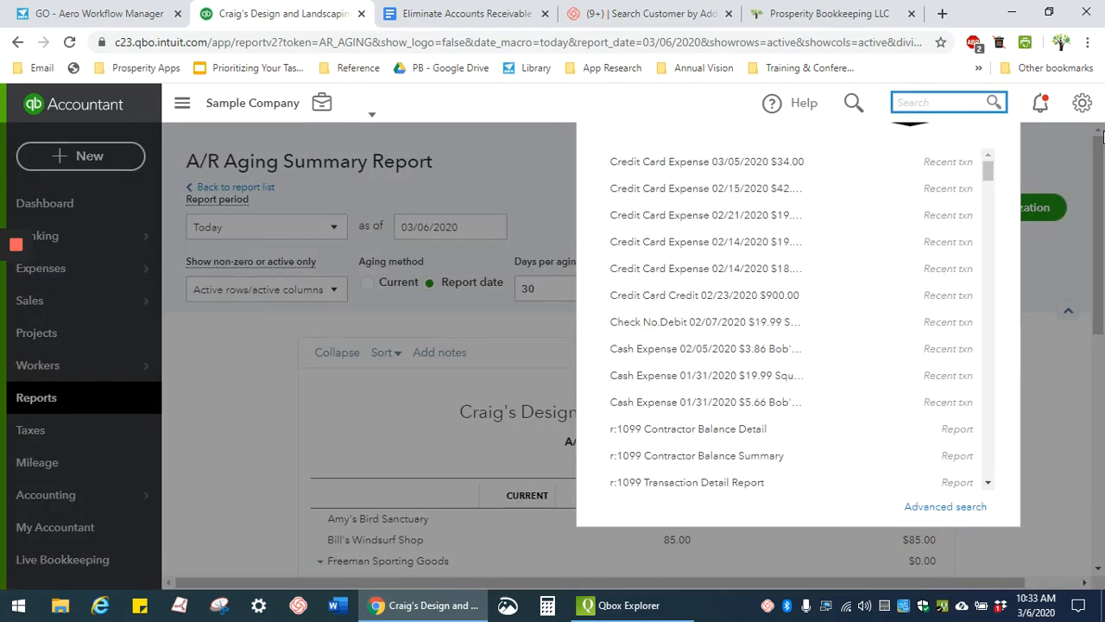
pyautogui.write('a/r')
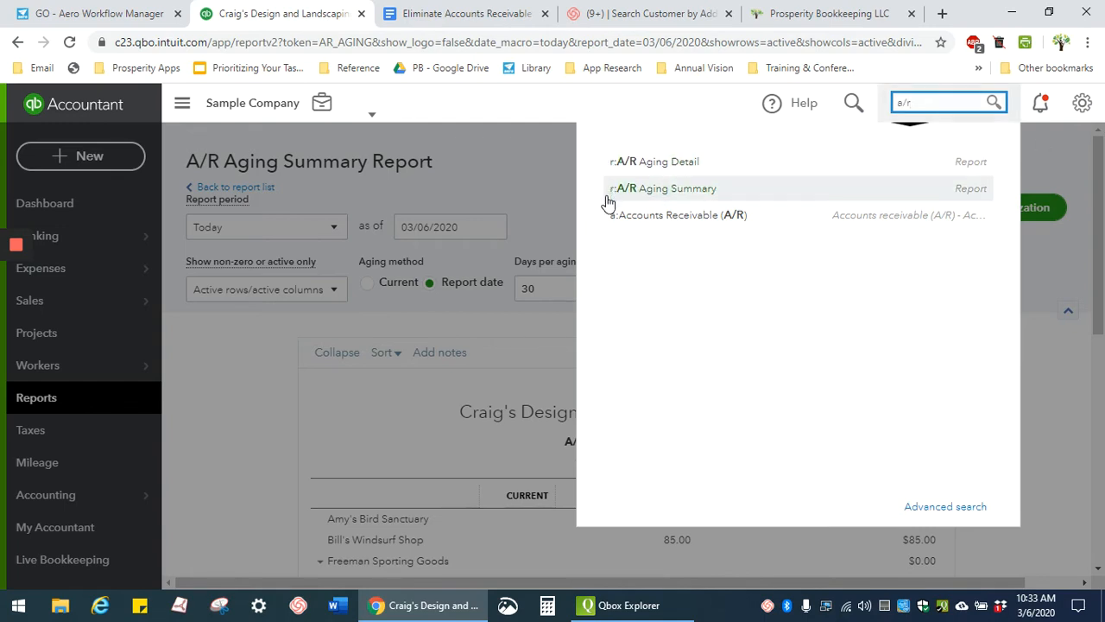
pyautogui.click(674, 164)
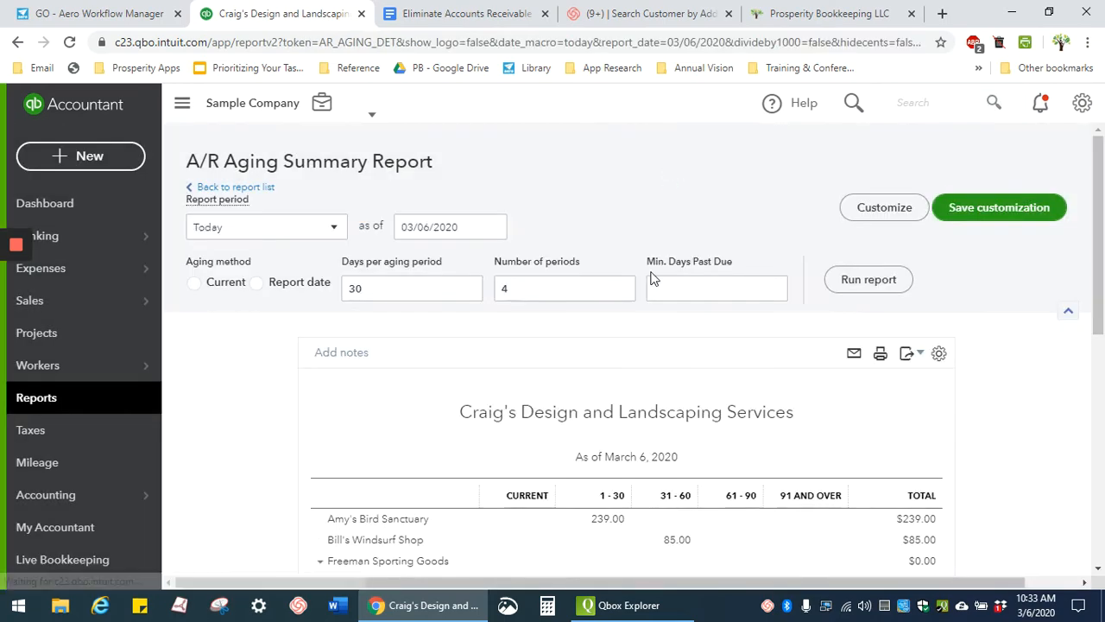
# Examine the A/R Aging Detail report's open invoices, due dates and balances in each past-due group
pyautogui.scroll(-2, 652, 276)
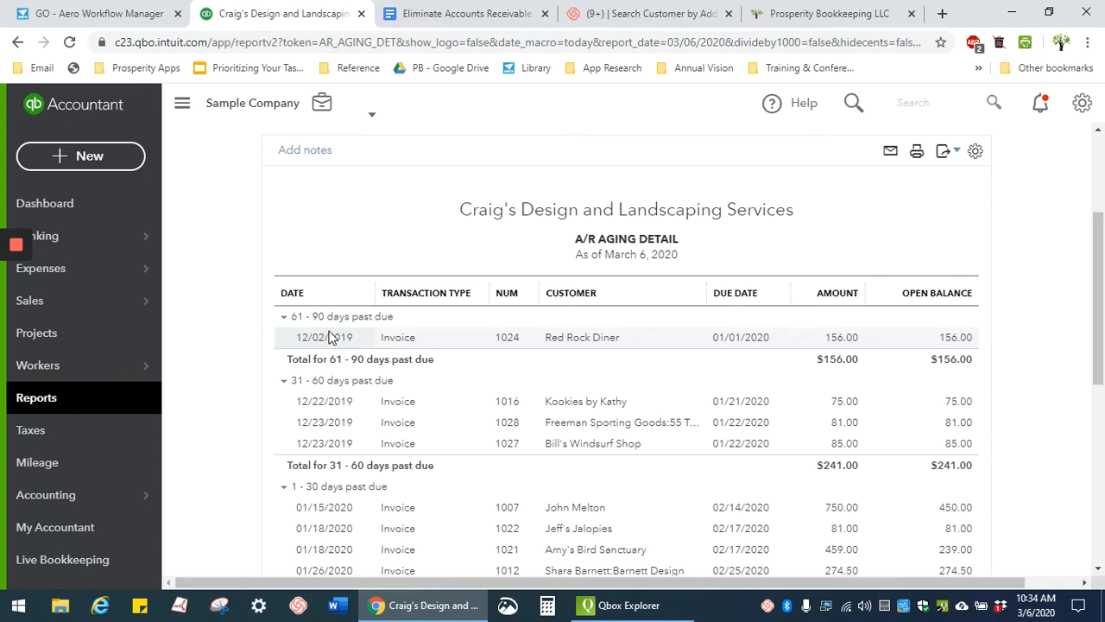
pyautogui.scroll(-2, 371, 414)
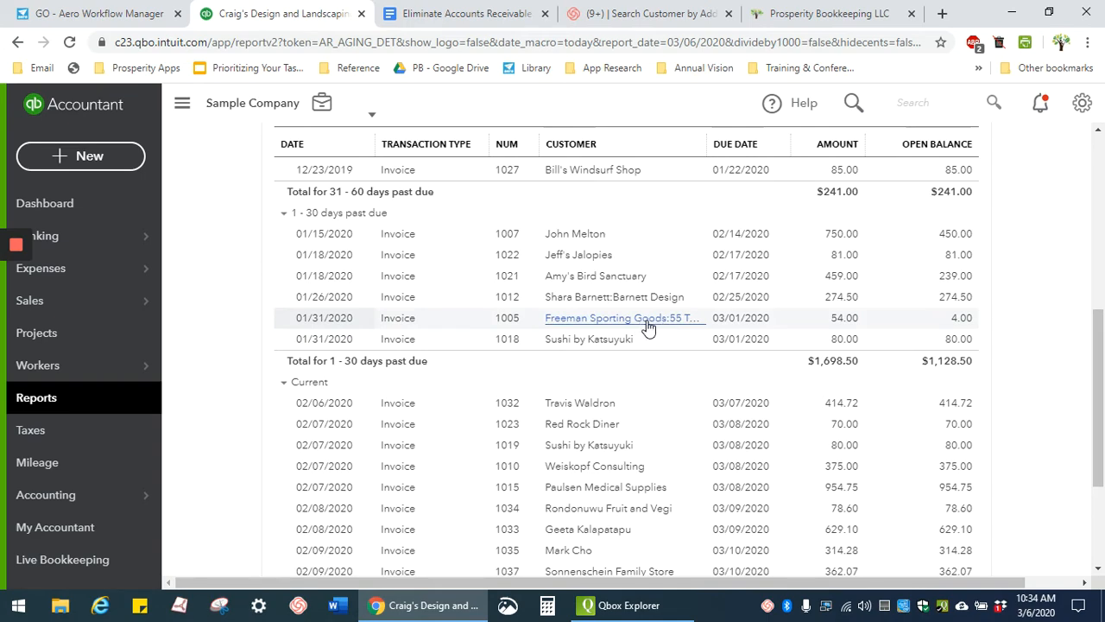
pyautogui.scroll(-1, 555, 570)
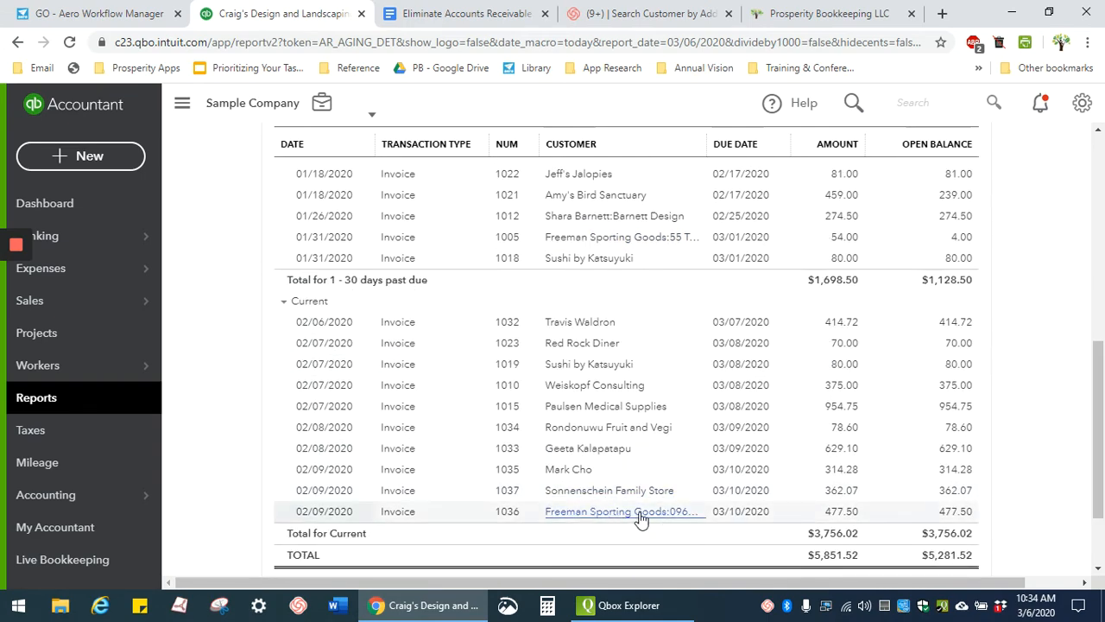
pyautogui.scroll(5, 633, 518)
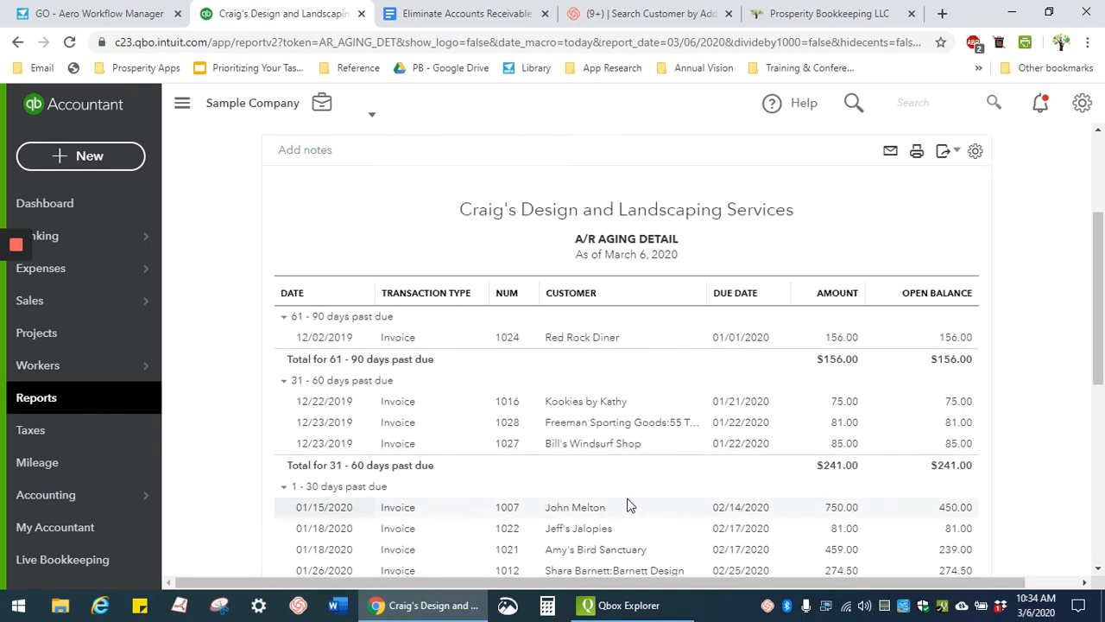
pyautogui.scroll(1, 629, 494)
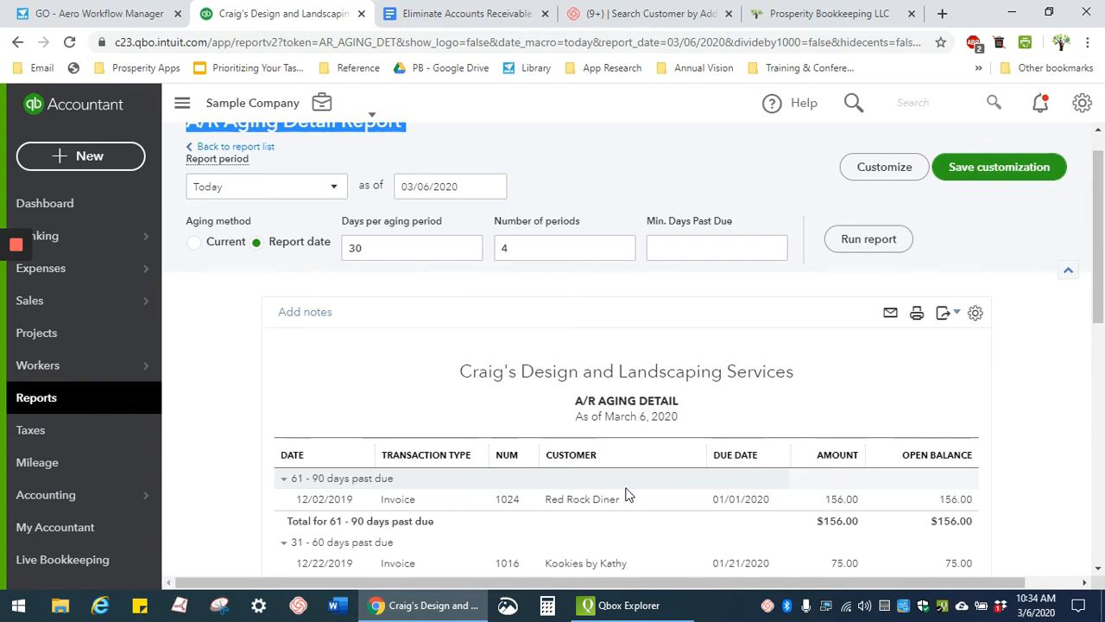
pyautogui.scroll(-6, 629, 494)
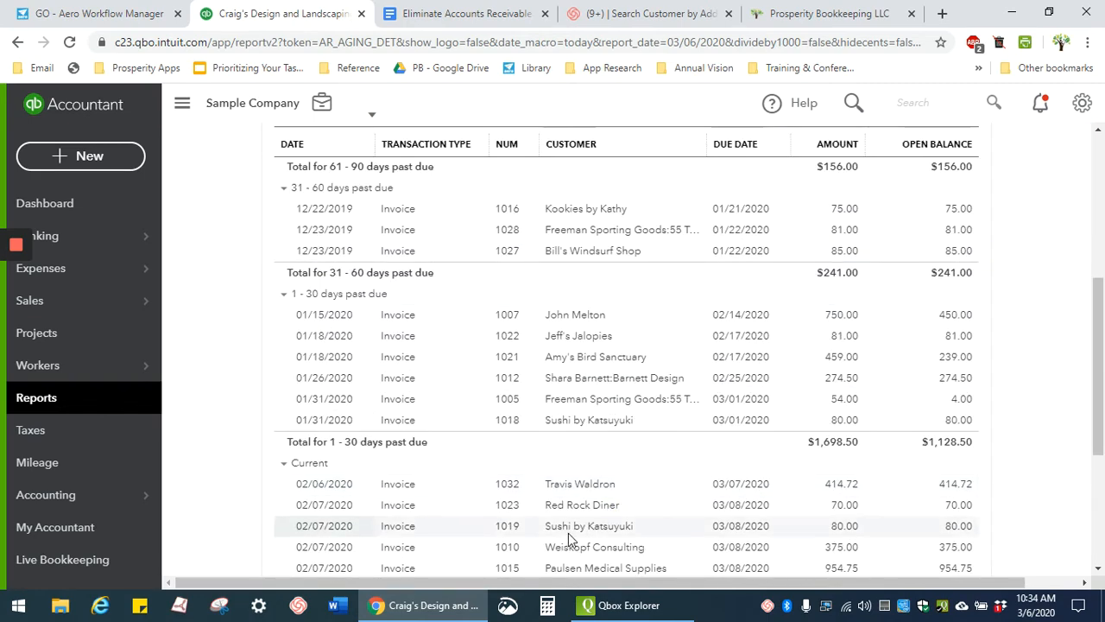
pyautogui.scroll(6, 572, 531)
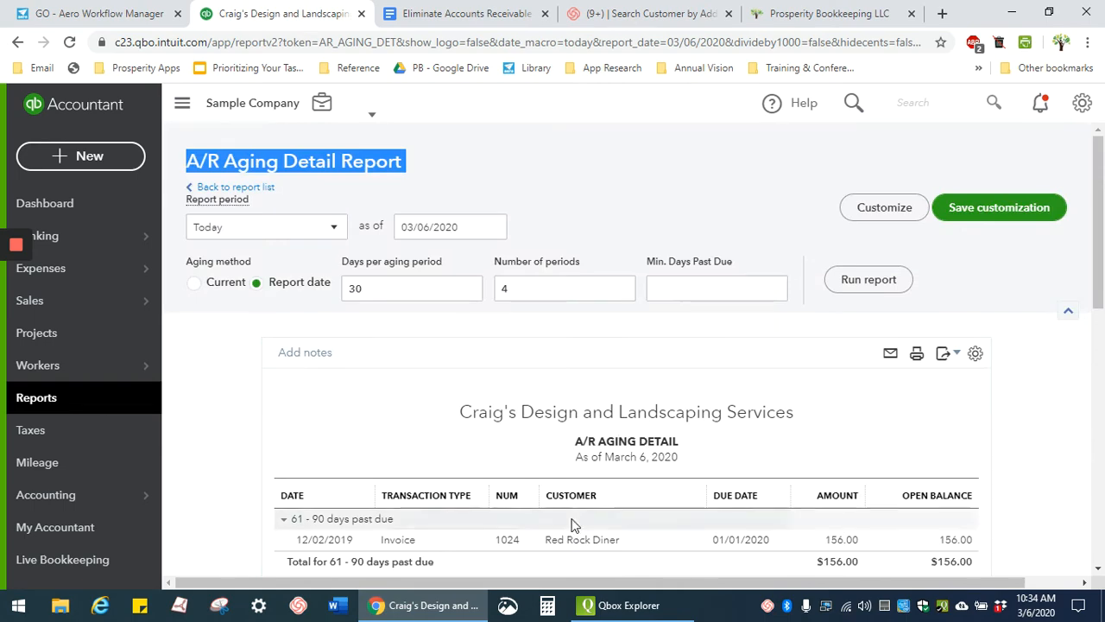
# Try to open the Collections Report through the company-wide search using "collection"
pyautogui.click(899, 103)
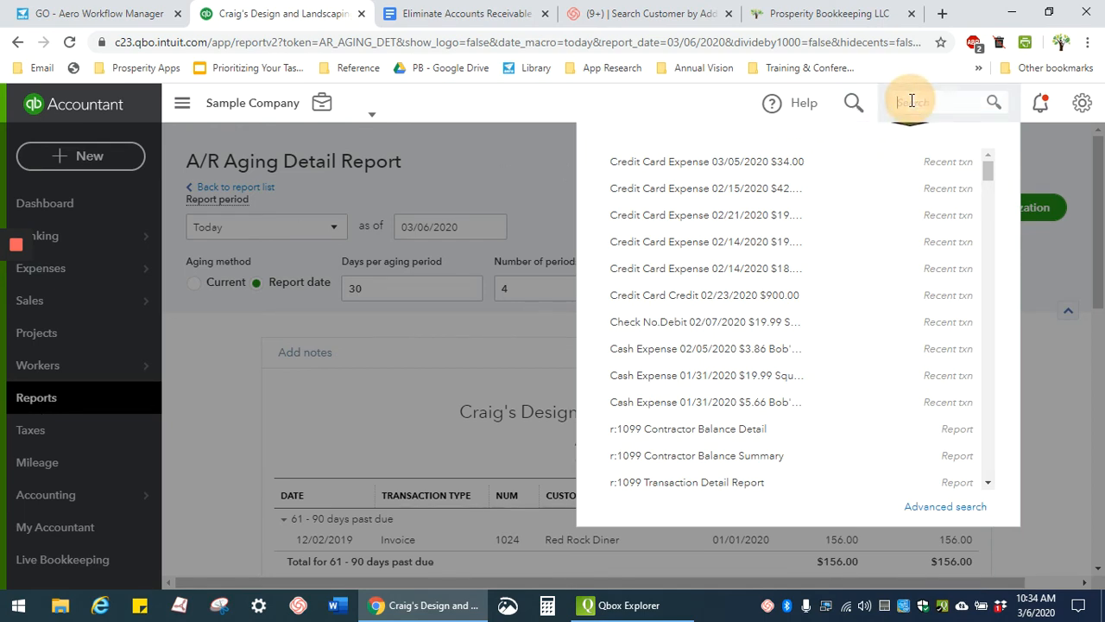
pyautogui.write('collection')
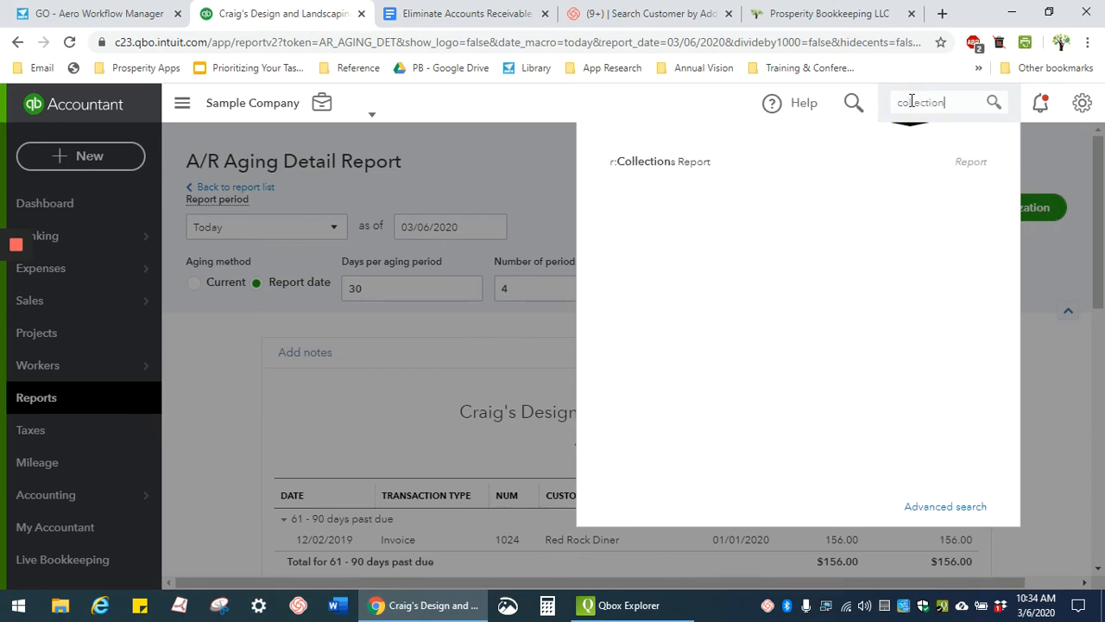
pyautogui.click(652, 164)
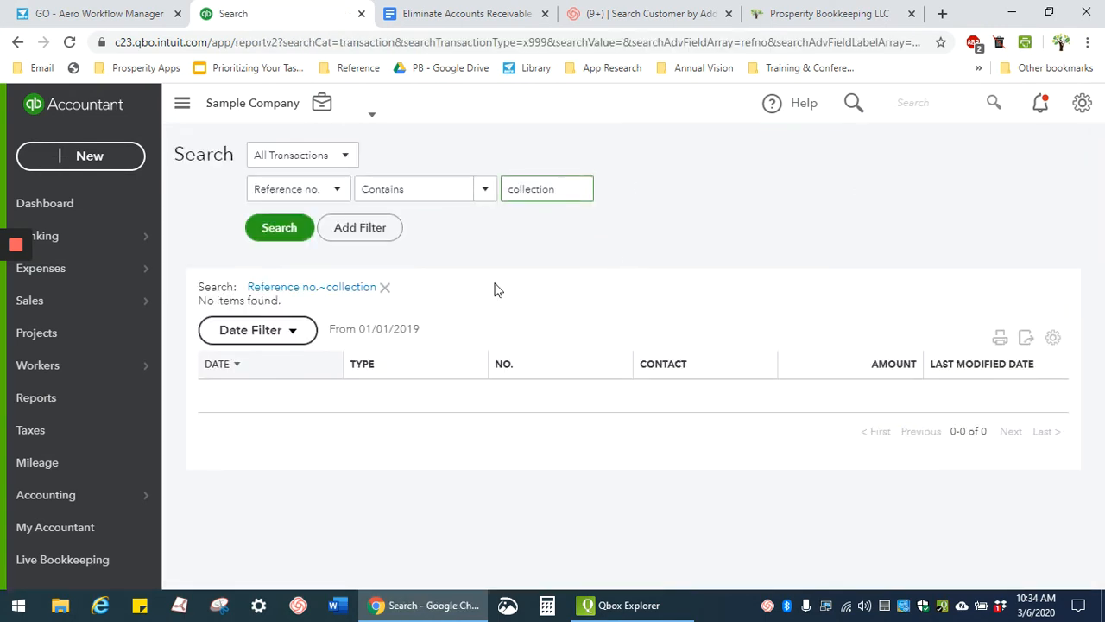
# Return to the report list, search it for "collect" and open the Collections Report
pyautogui.click(34, 397)
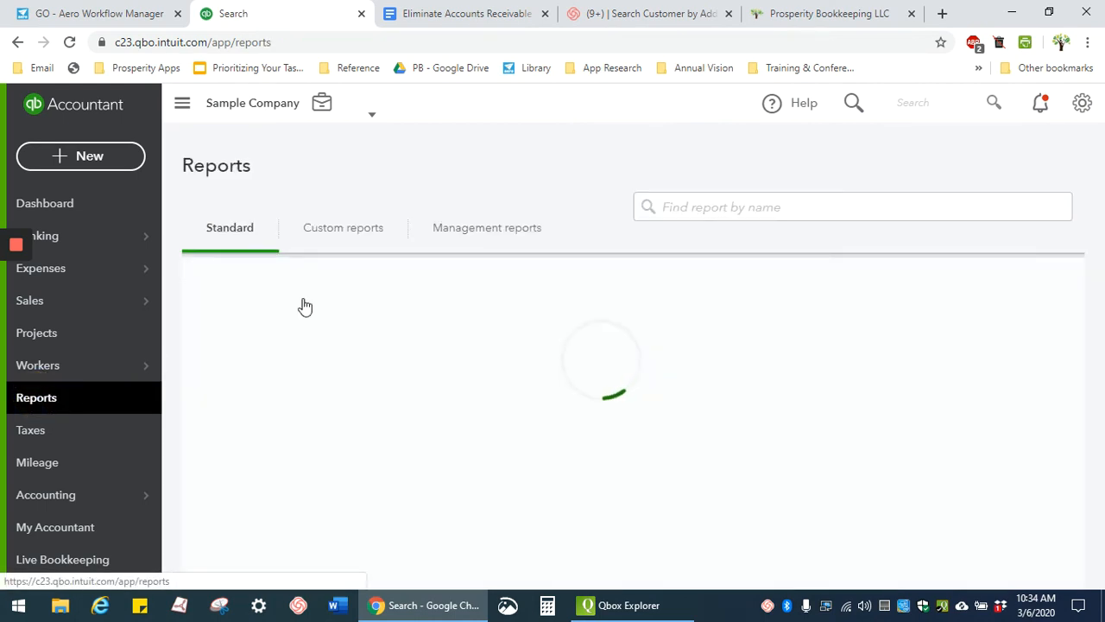
pyautogui.click(708, 206)
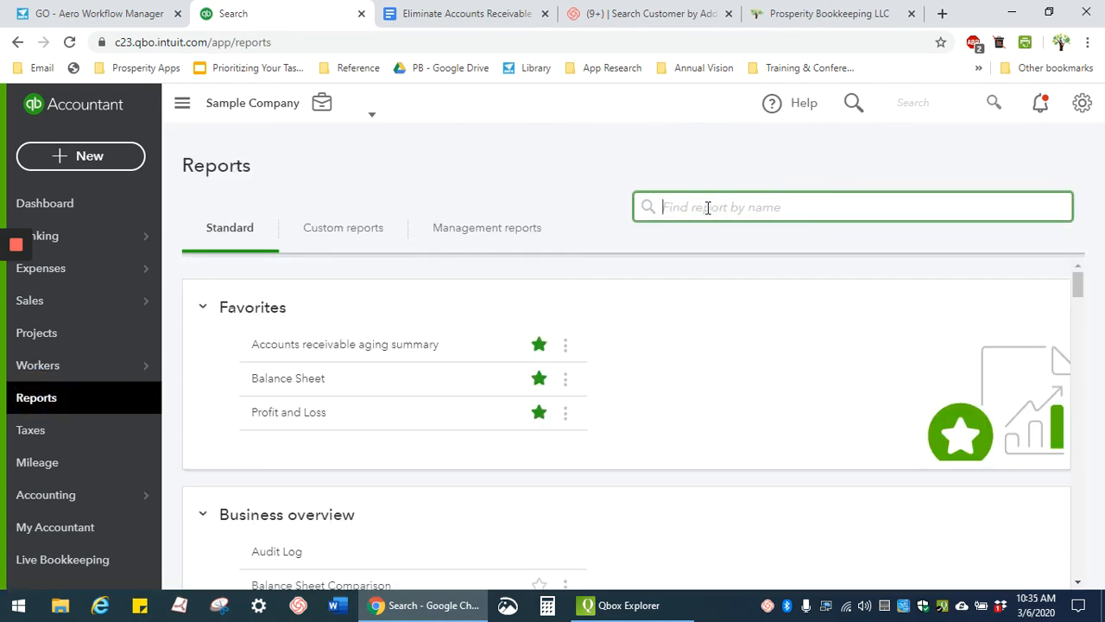
pyautogui.write('collect')
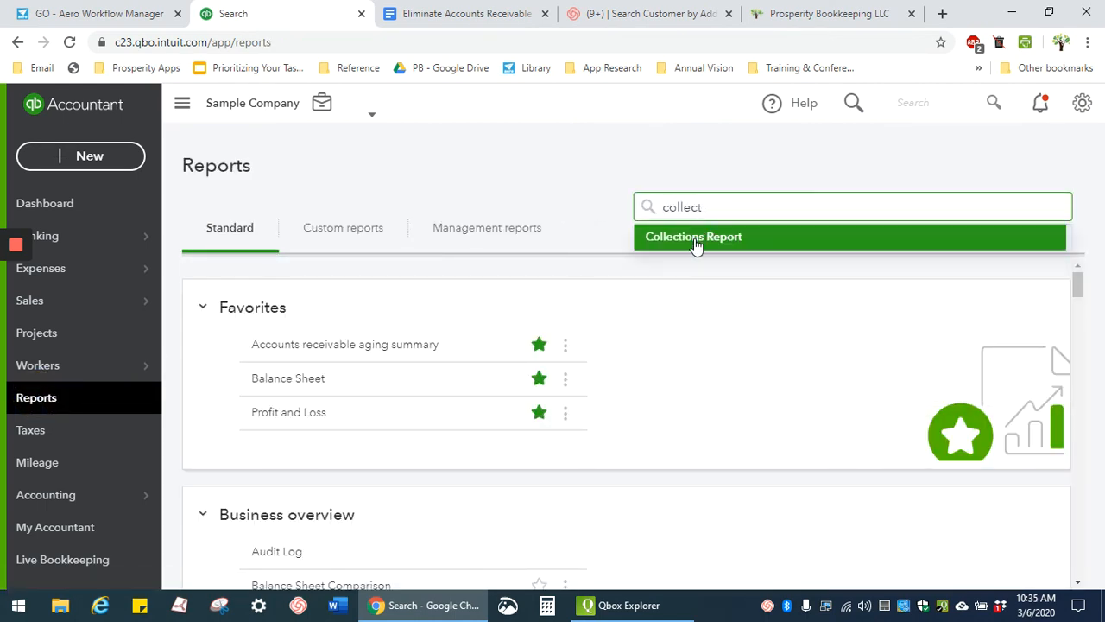
pyautogui.click(695, 238)
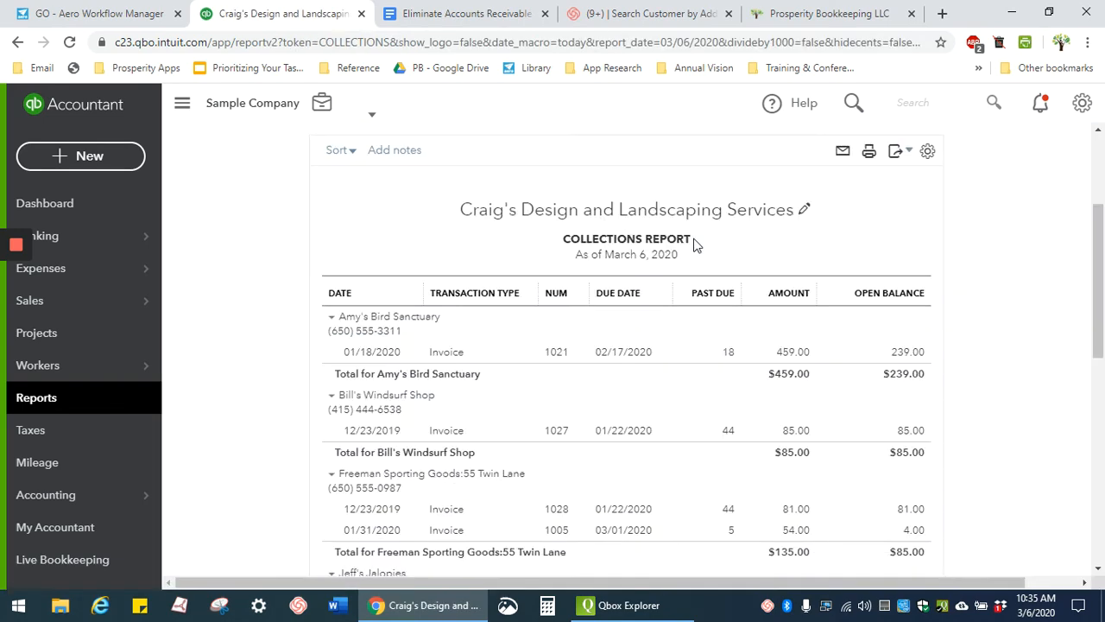
# Examine the Collections Report's settings and each customer's overdue invoices, contact number, days past due and open balance
pyautogui.scroll(2, 690, 337)
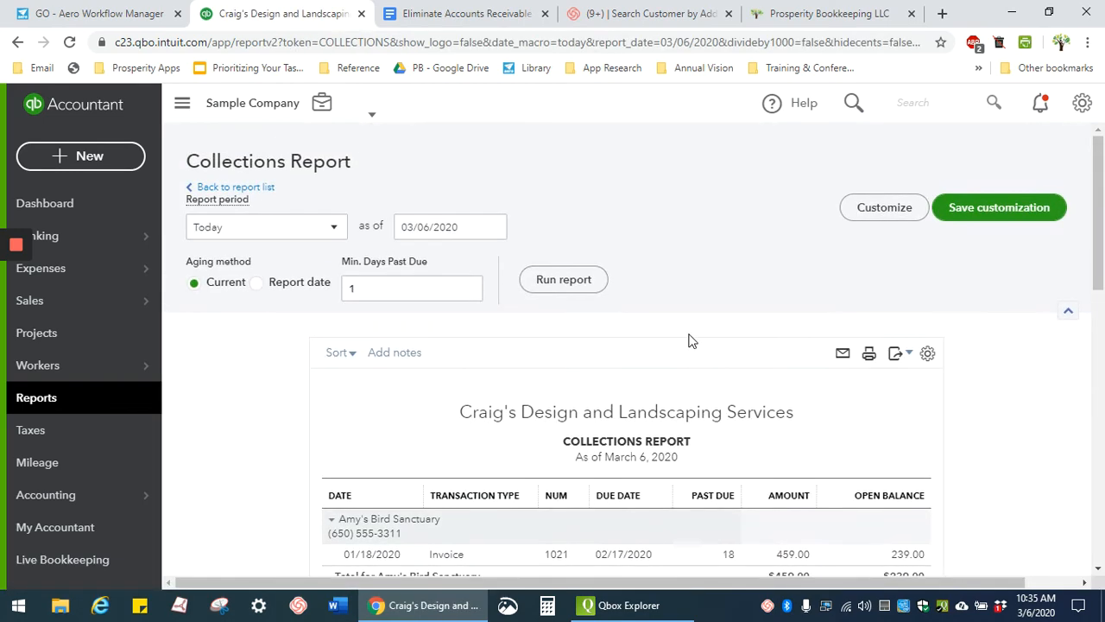
pyautogui.scroll(-2, 689, 340)
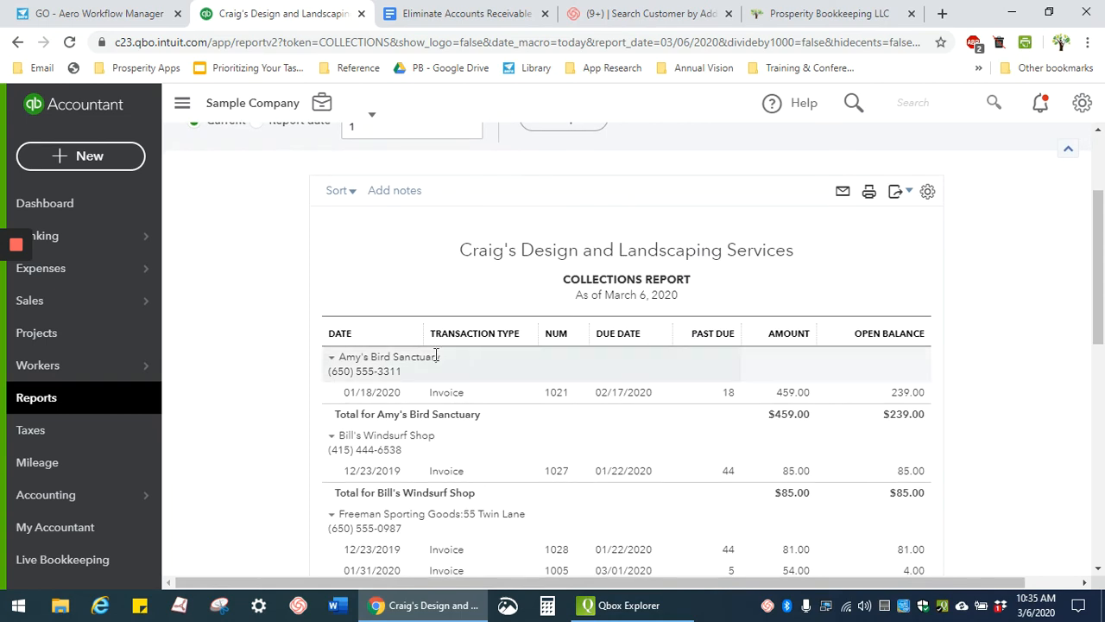
pyautogui.scroll(-2, 444, 400)
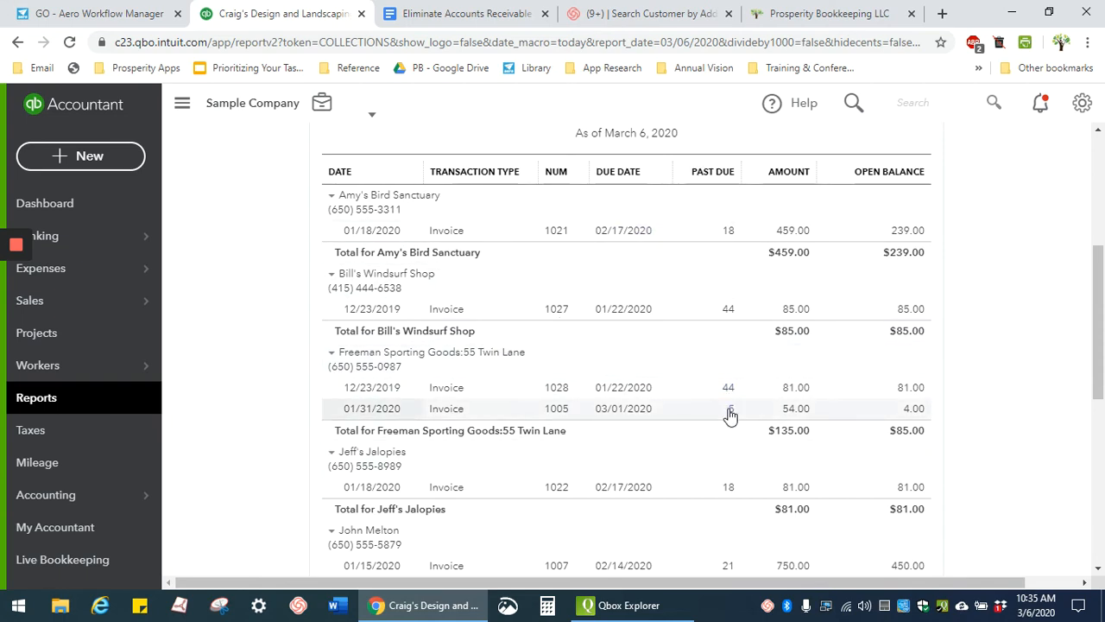
pyautogui.scroll(-2, 724, 550)
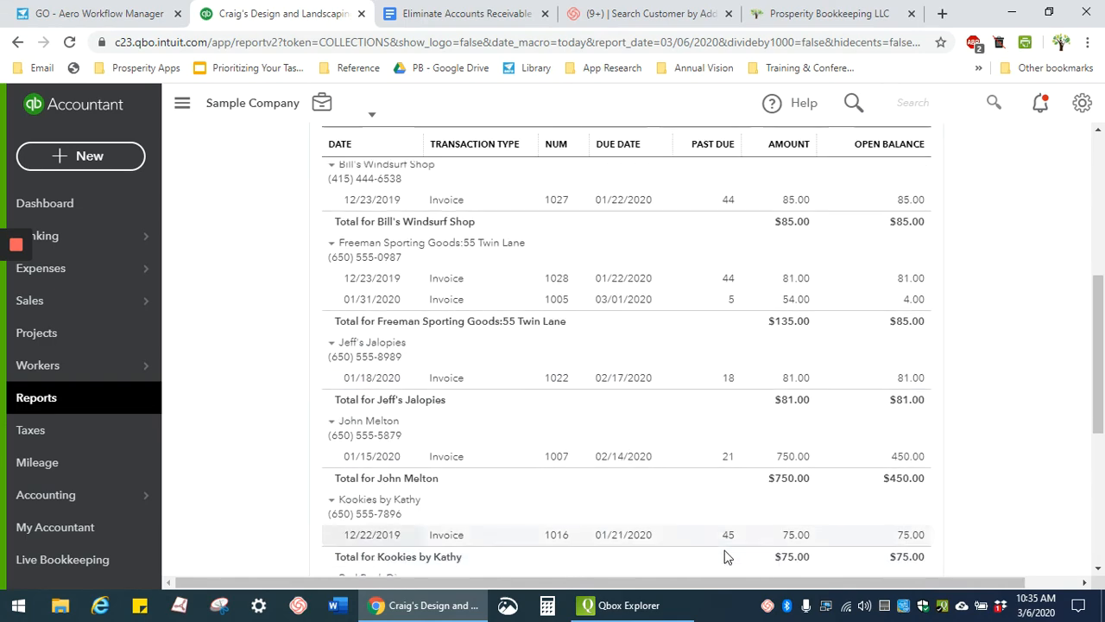
pyautogui.scroll(-1, 724, 549)
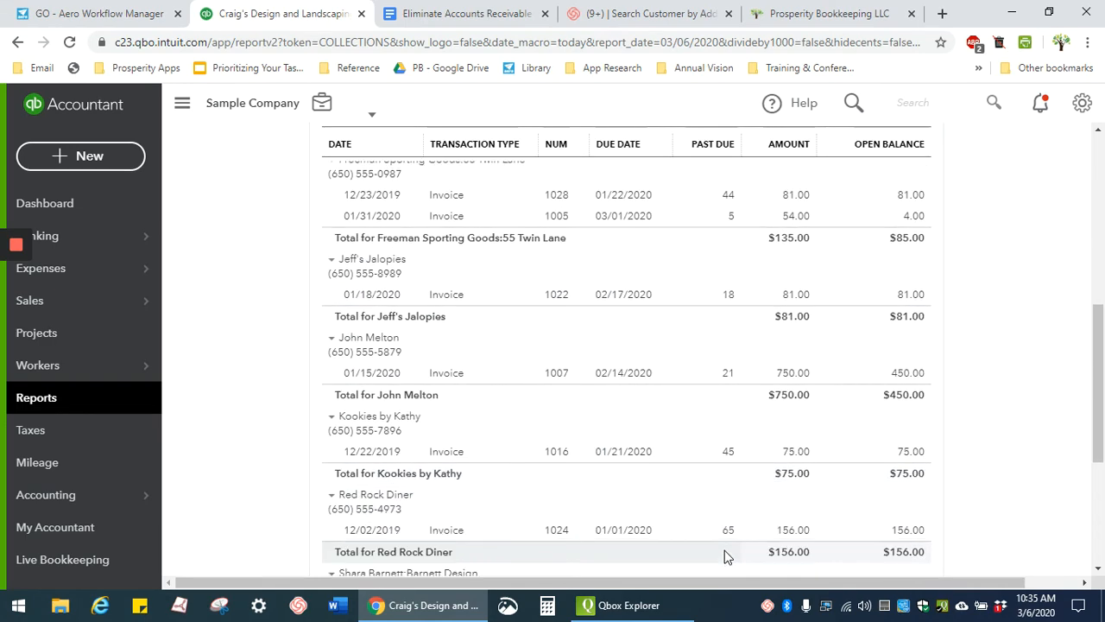
# Save the Collections Report, with its report period kept at Today, as a custom report named Collections Report
pyautogui.scroll(2, 724, 557)
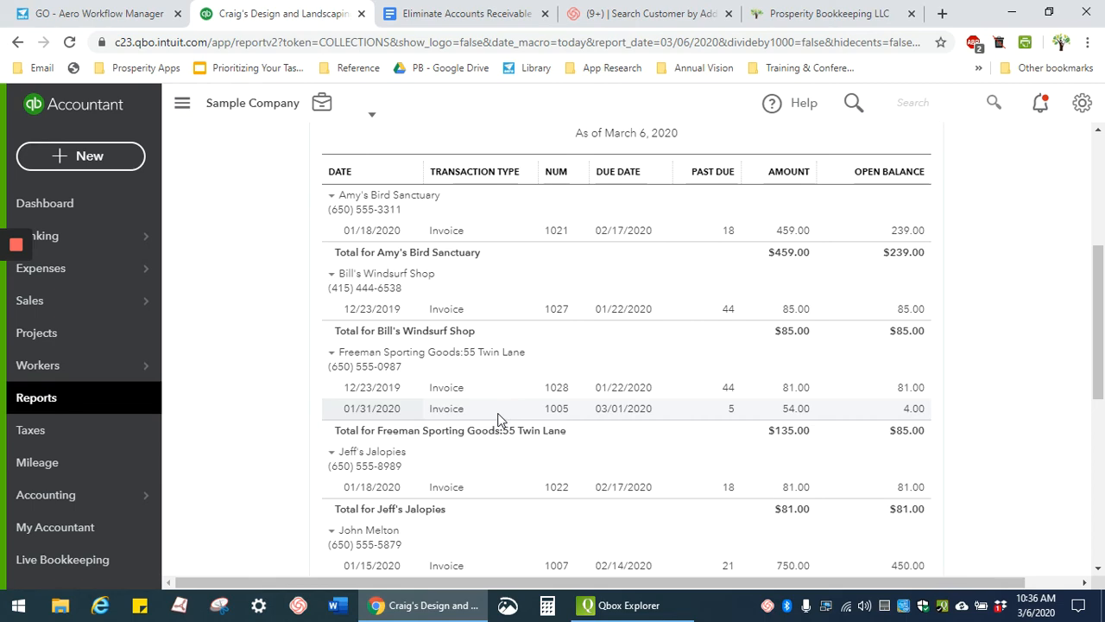
pyautogui.scroll(4, 497, 419)
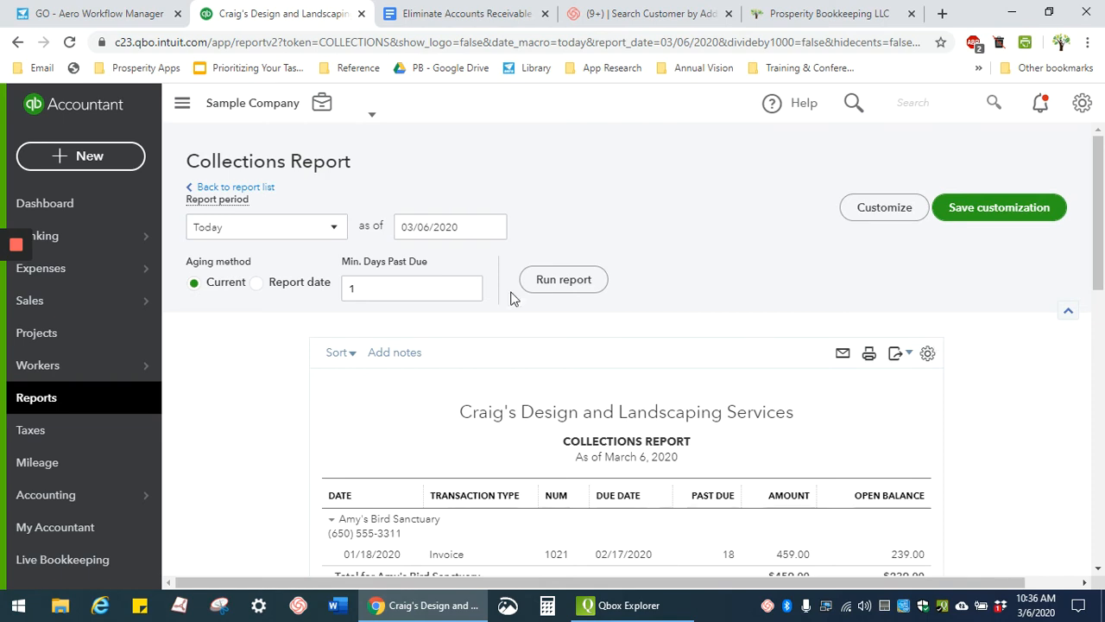
pyautogui.click(336, 232)
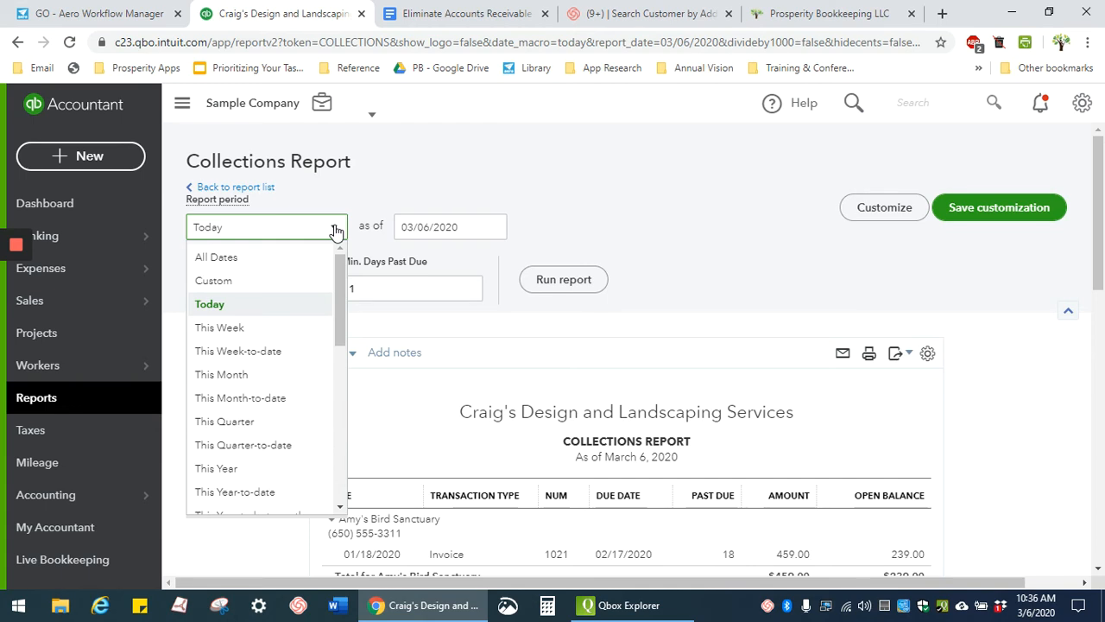
pyautogui.click(337, 230)
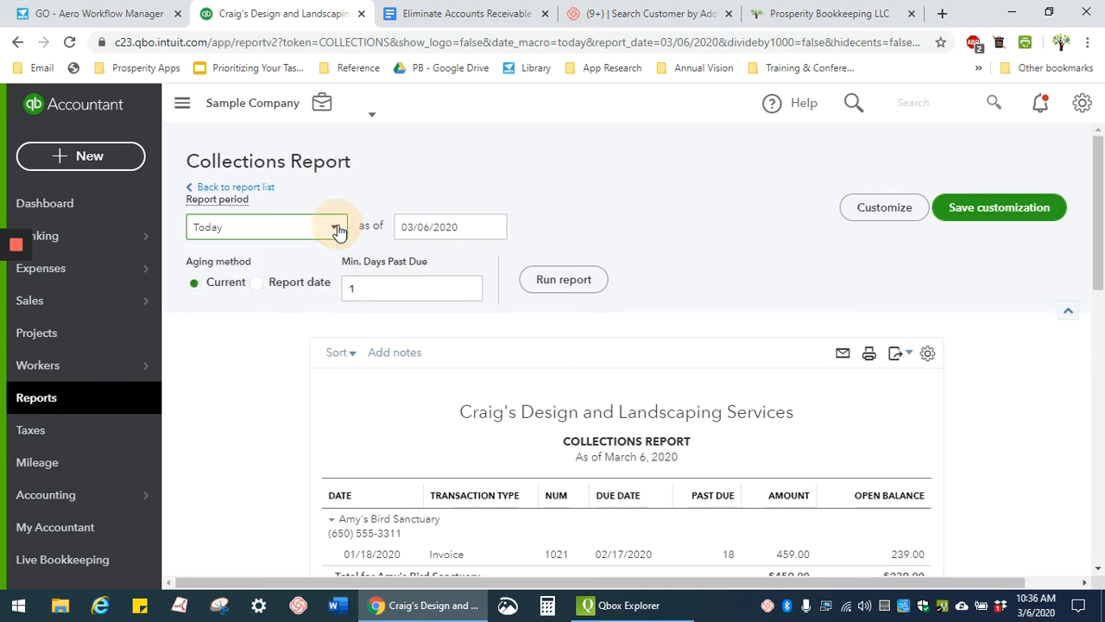
pyautogui.click(961, 212)
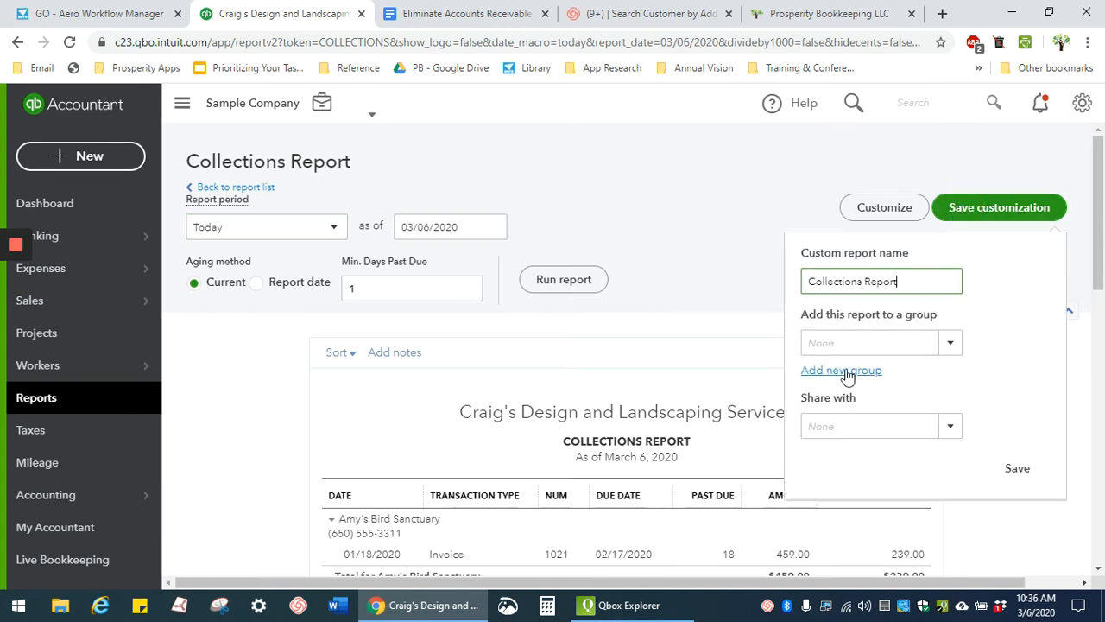
pyautogui.click(1016, 473)
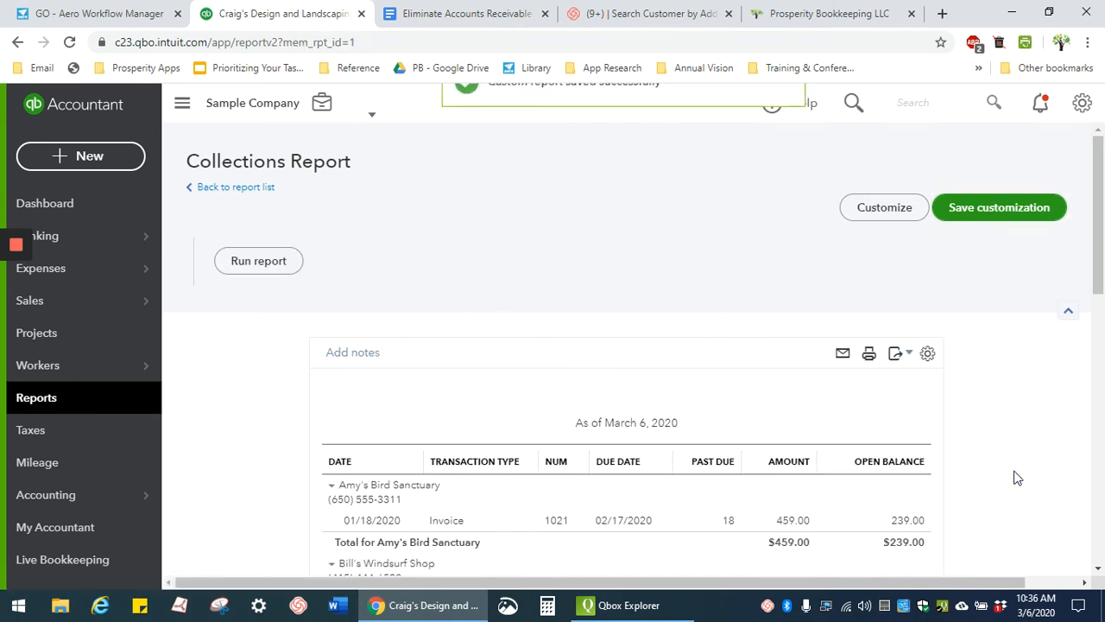
pyautogui.scroll(-2, 949, 476)
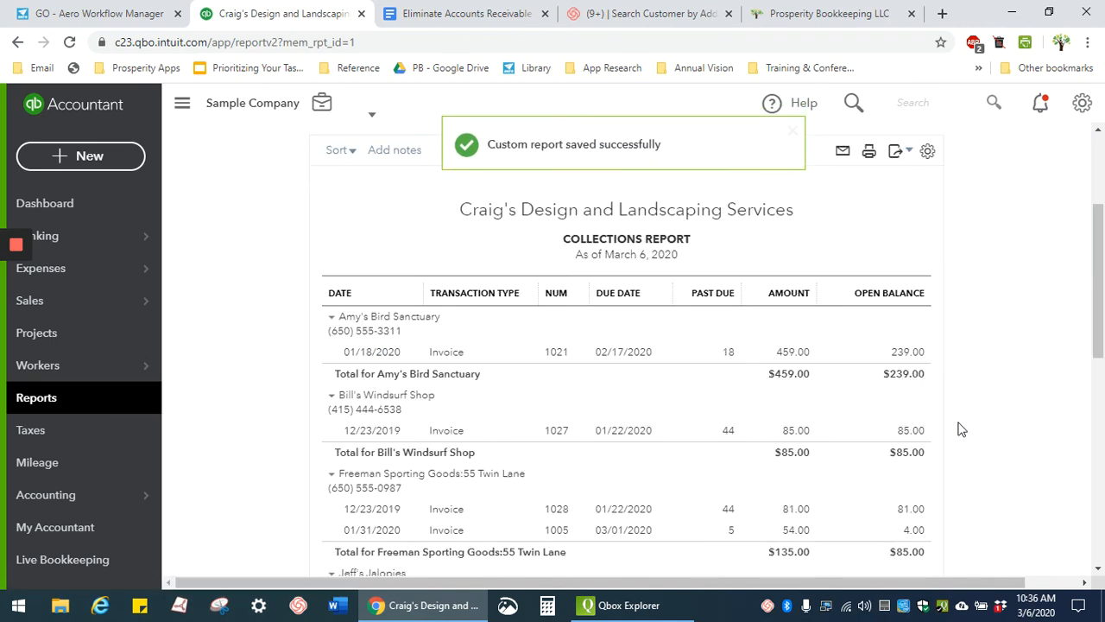
# Find the saved Collections Report among the custom reports and open it for editing
pyautogui.click(30, 399)
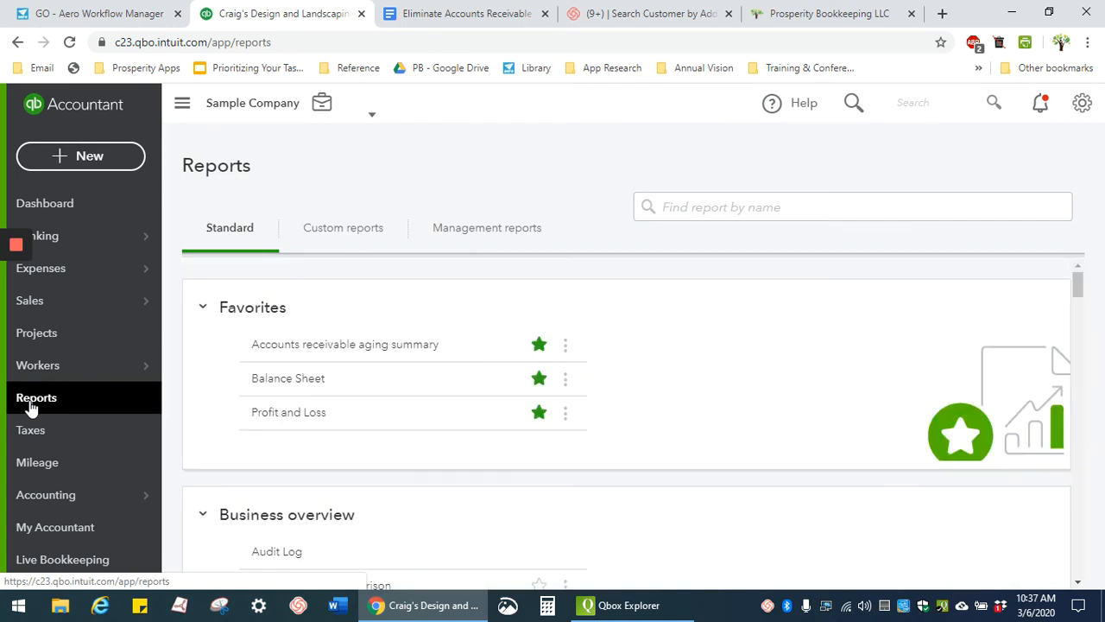
pyautogui.click(364, 232)
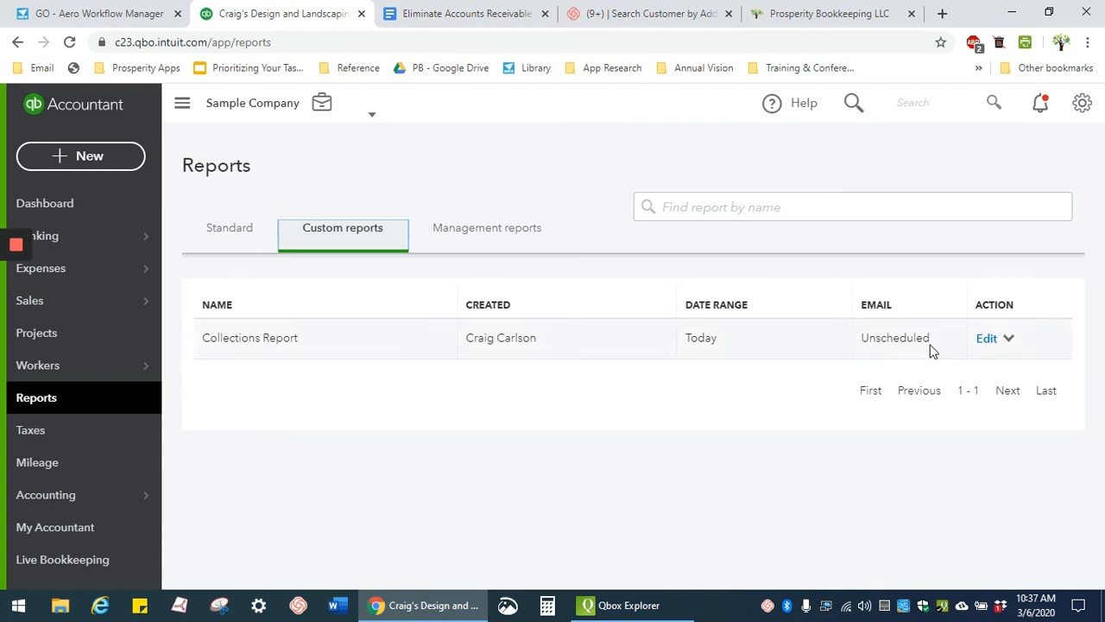
pyautogui.click(1008, 340)
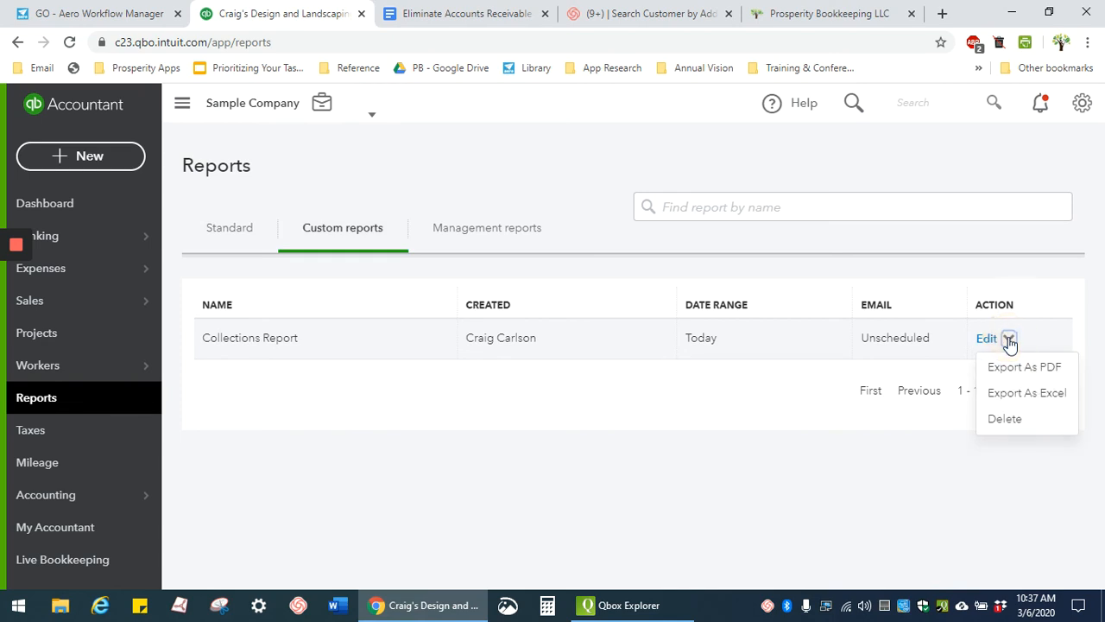
pyautogui.click(989, 343)
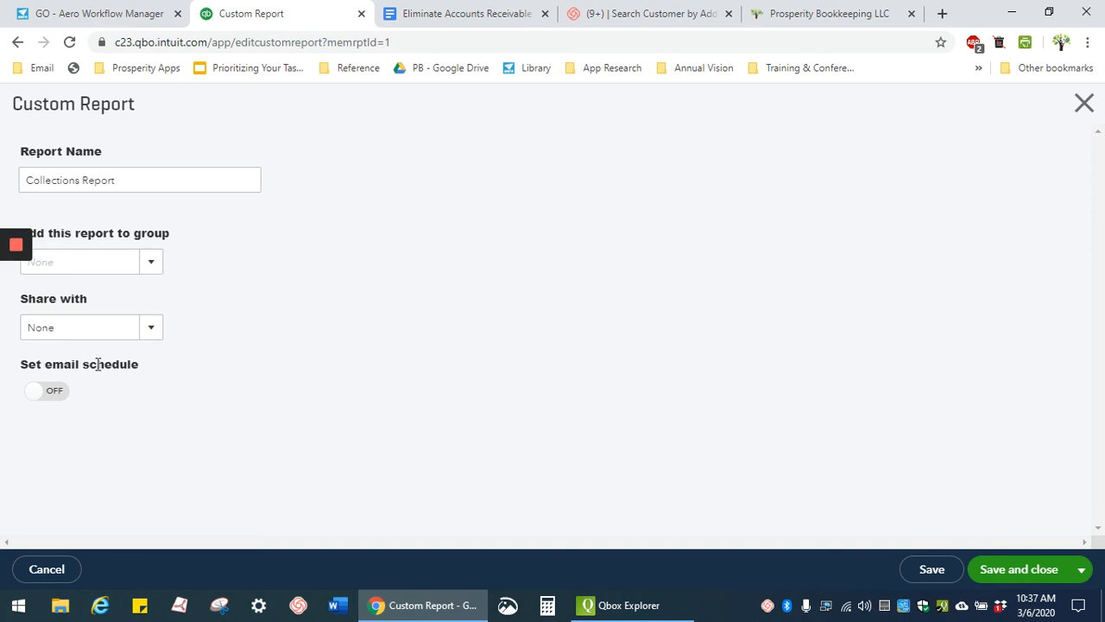
# Turn on the email schedule for the custom Collections Report and set its recurrence to Weekly
pyautogui.click(37, 394)
pyautogui.click(35, 395)
pyautogui.click(50, 397)
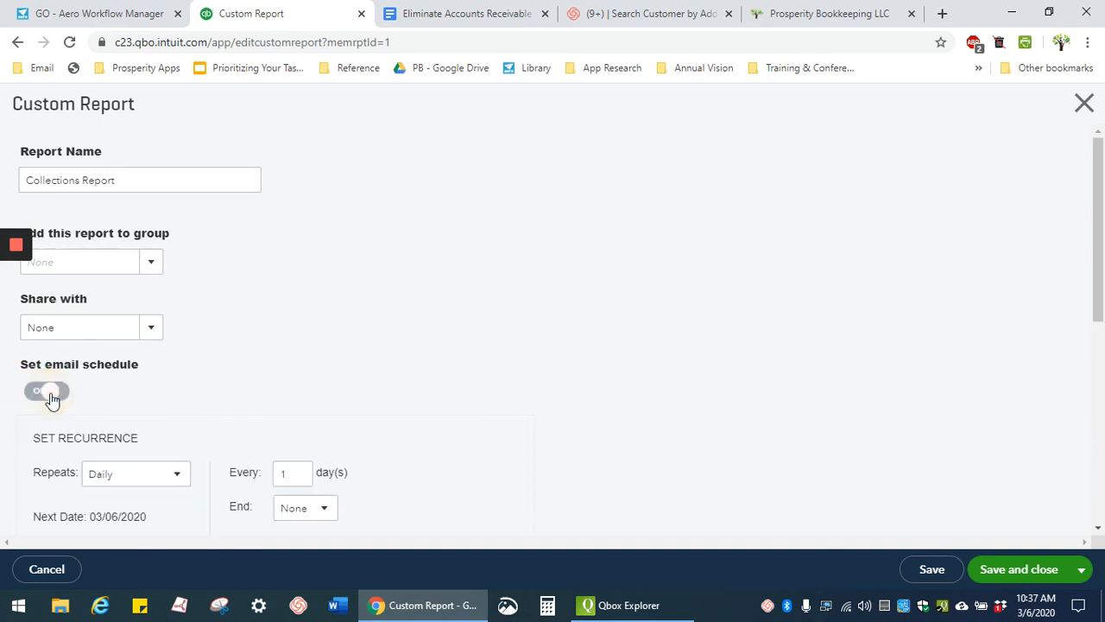
pyautogui.scroll(-2, 528, 373)
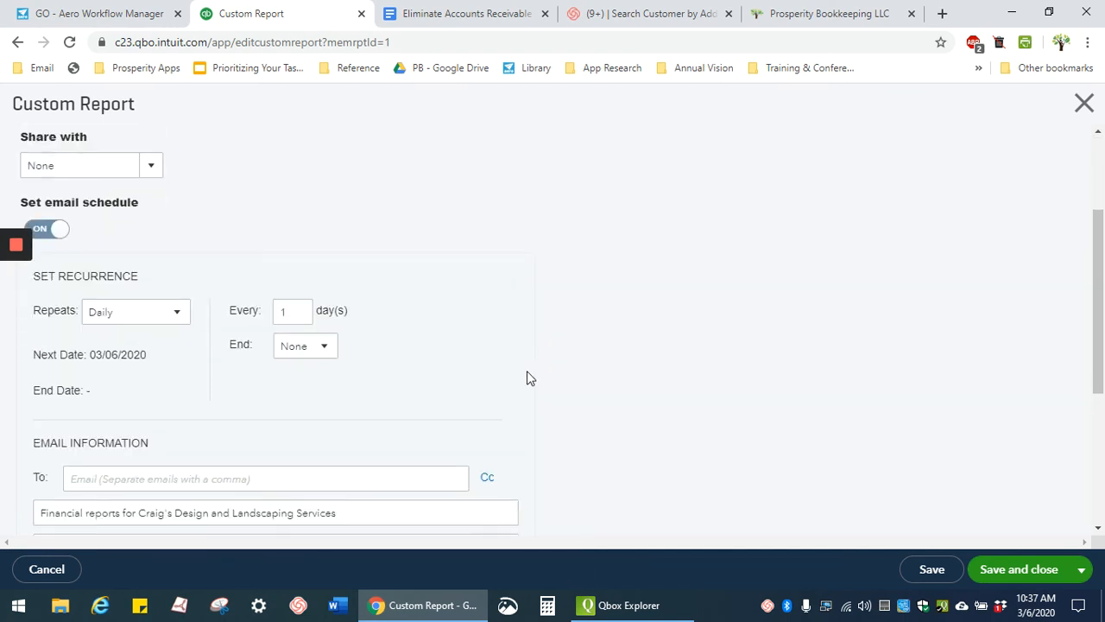
pyautogui.click(179, 313)
pyautogui.click(141, 367)
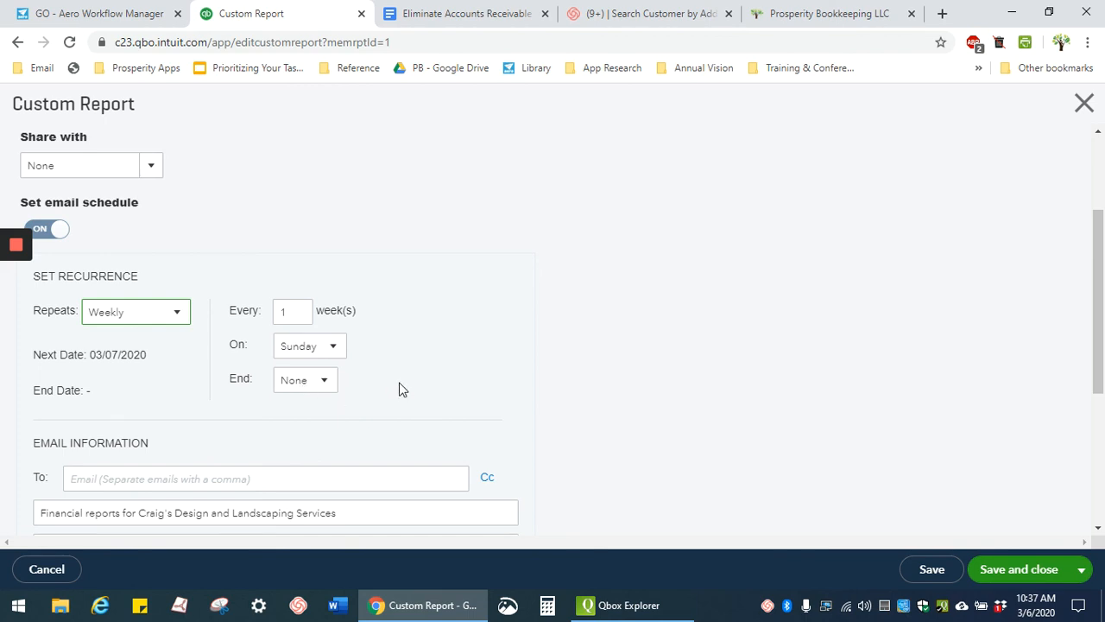
# Enter the recipient's email address for the scheduled report, then save and close the custom report settings
pyautogui.scroll(-2, 399, 389)
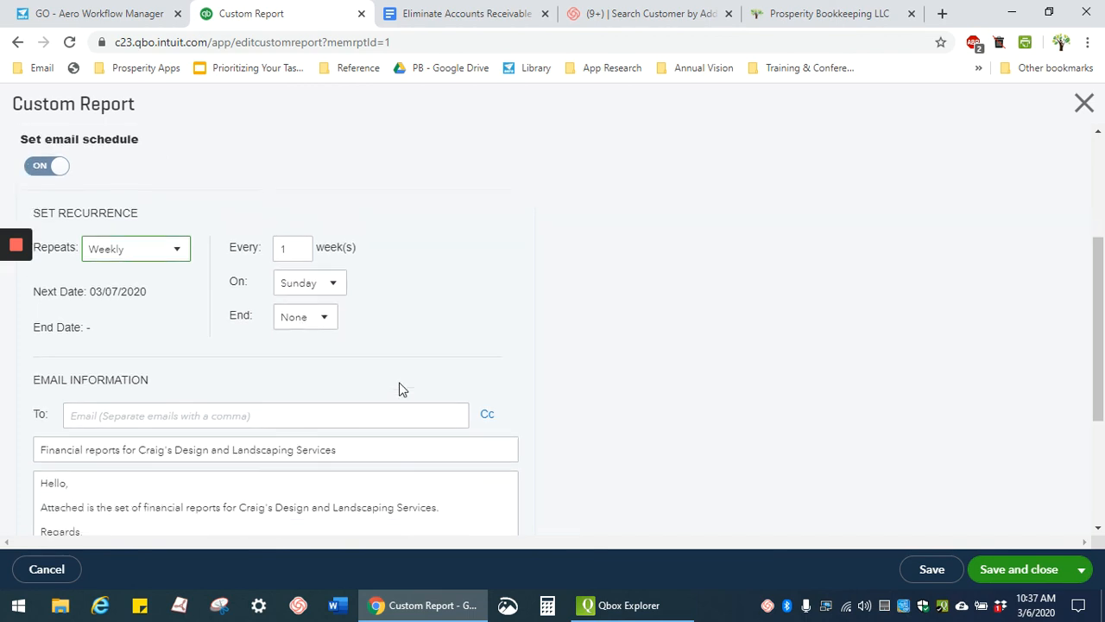
pyautogui.click(199, 311)
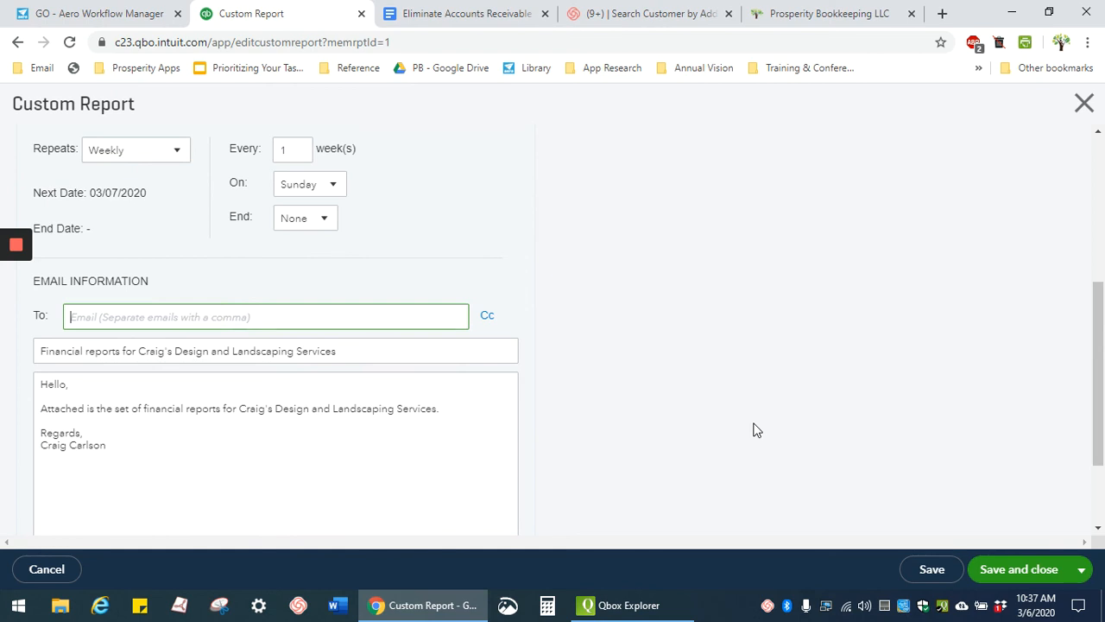
pyautogui.write('123@abc.com')
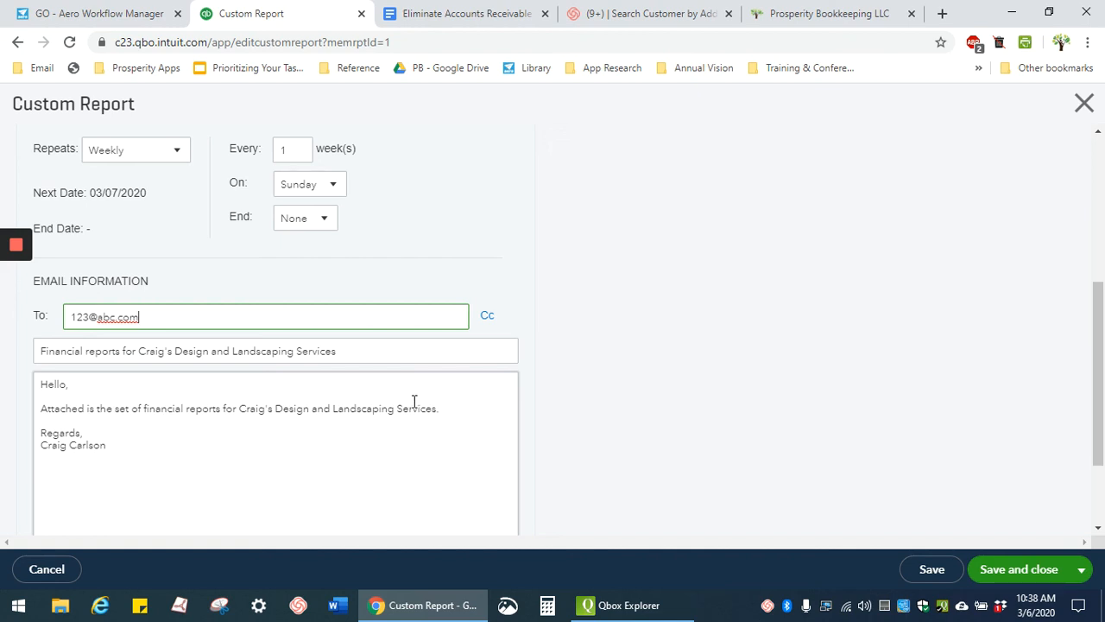
pyautogui.scroll(-1, 414, 400)
pyautogui.scroll(1, 444, 402)
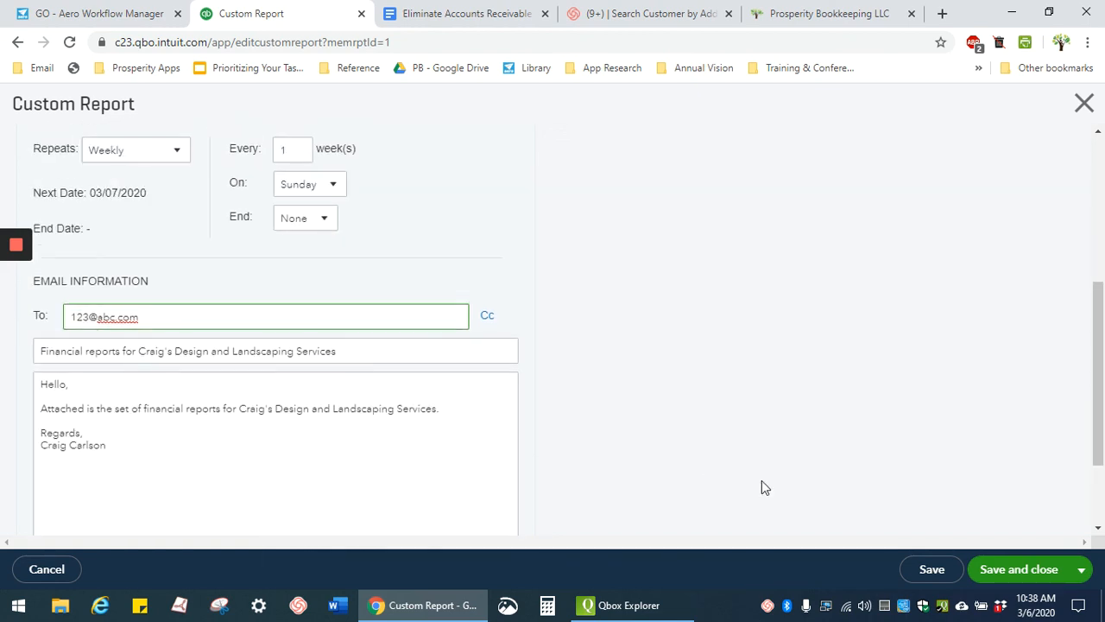
pyautogui.click(1000, 572)
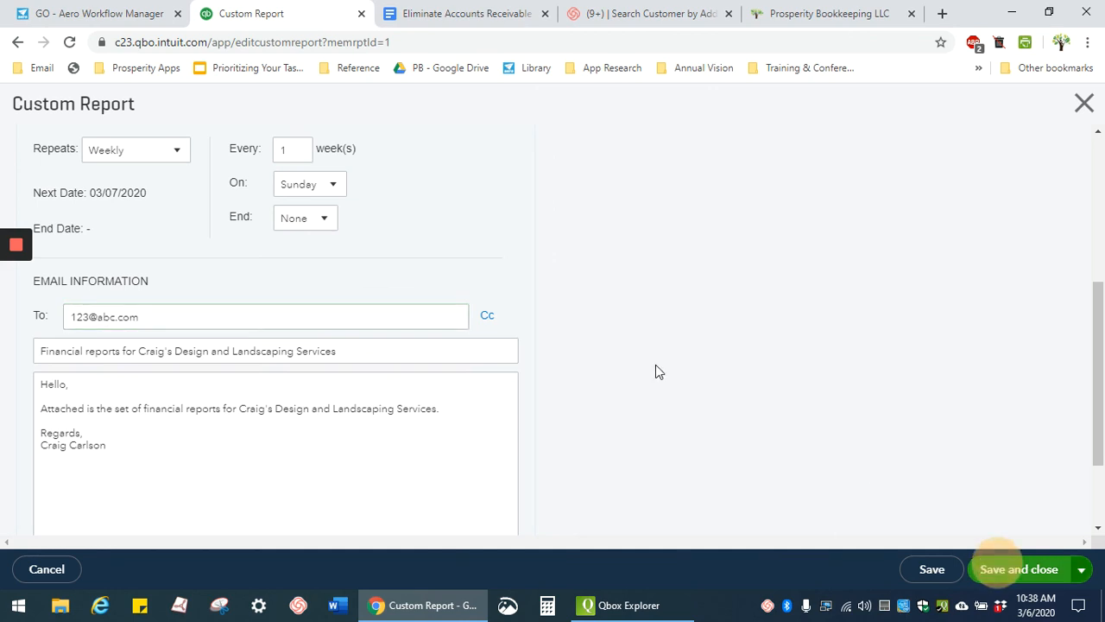